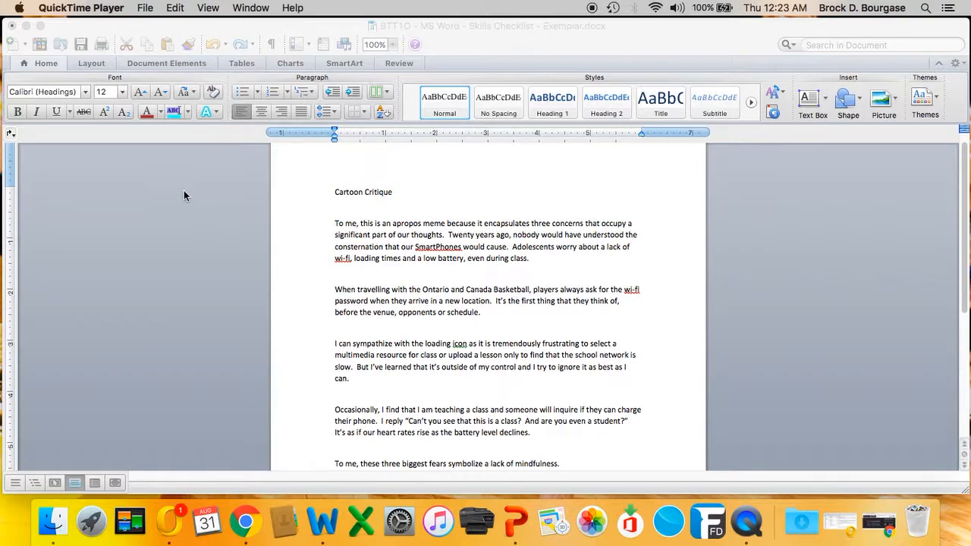
Insert the cartoon picture from the Desktop folder MS Word Skills Checklist at the start of the first body paragraph.
left_click(420, 48)
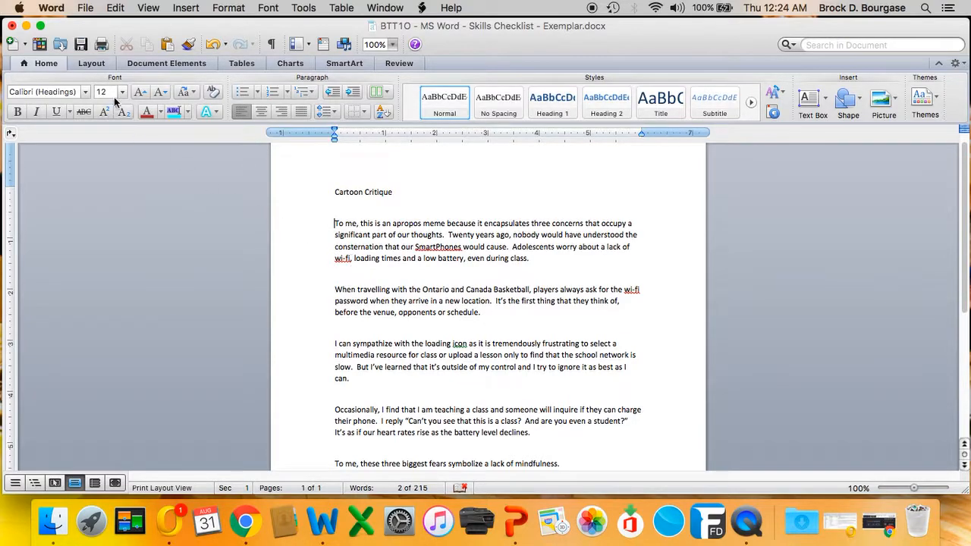
left_click(186, 8)
mouse_move(211, 239)
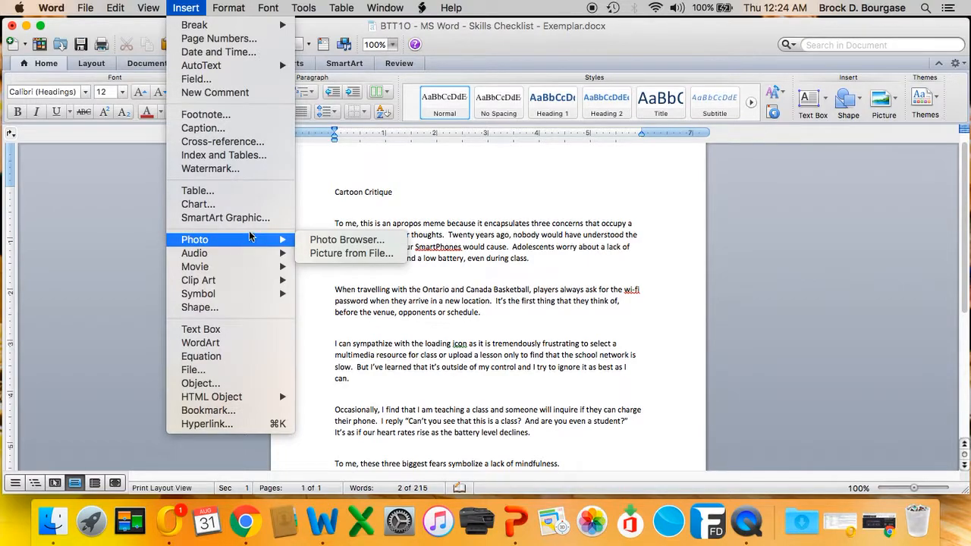
left_click(309, 253)
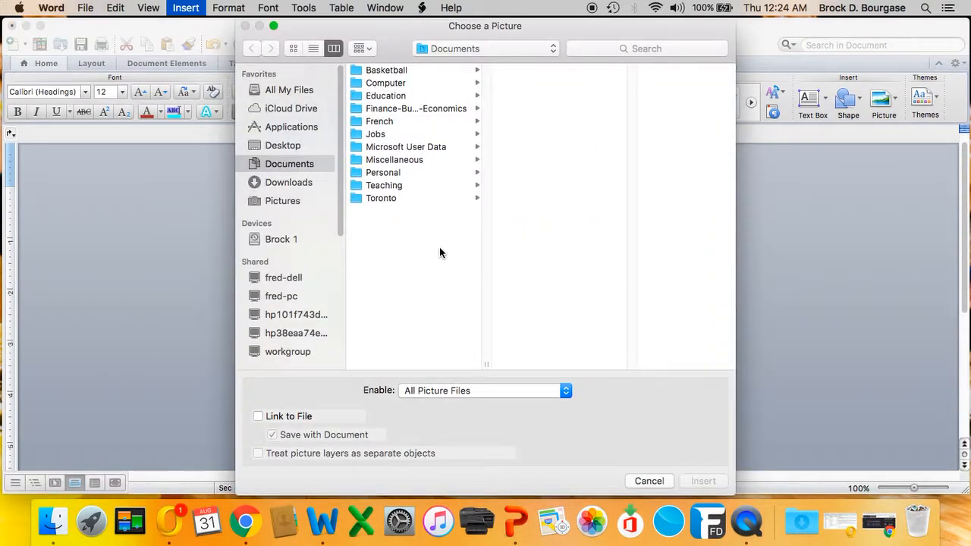
left_click(280, 147)
left_click(417, 84)
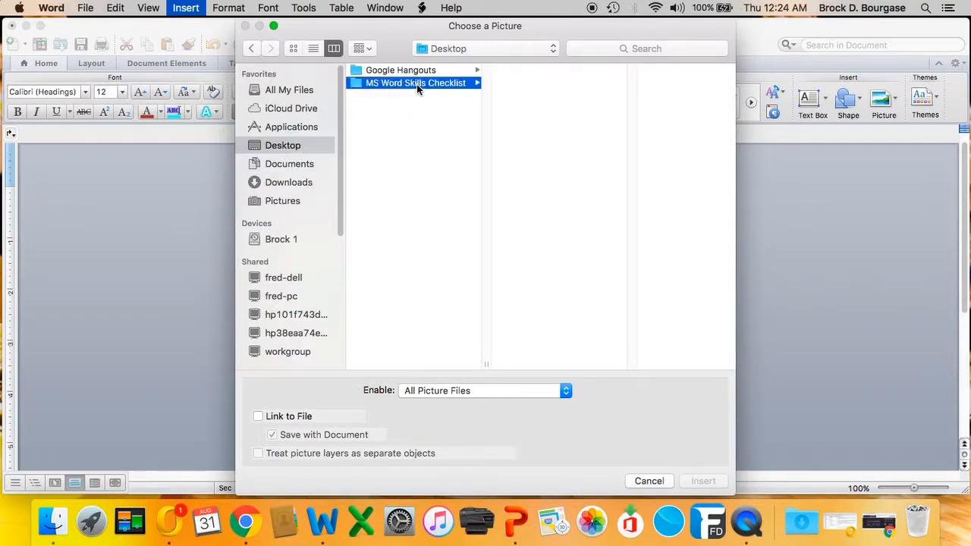
double_click(531, 108)
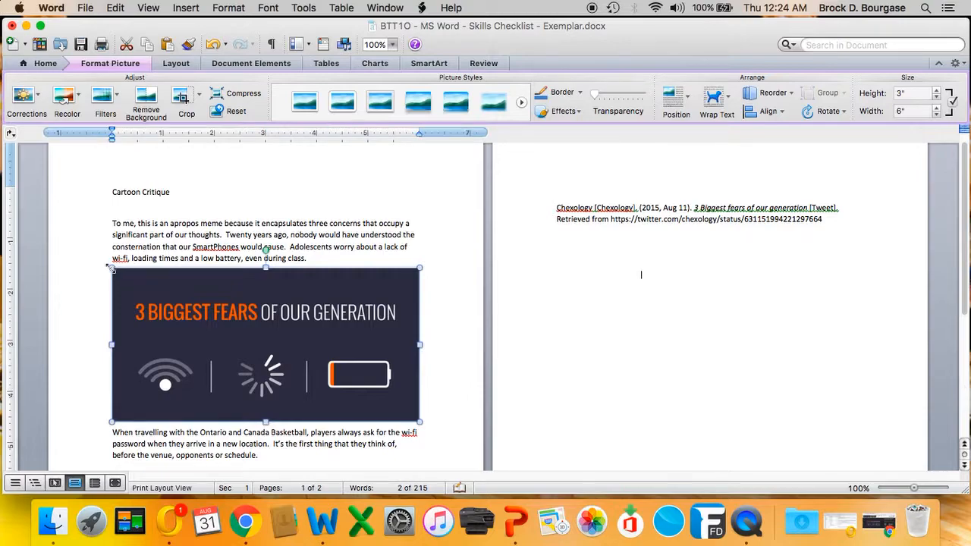
Shrink the inserted picture to about 4.45 by 2.23 inches and wrap the text around it.
left_click_drag(111, 267, 186, 307)
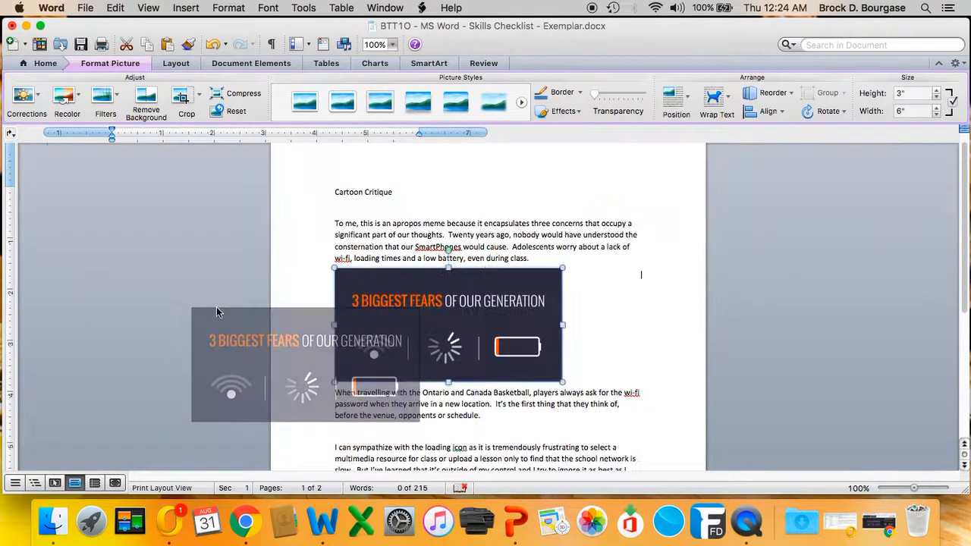
right_click(431, 300)
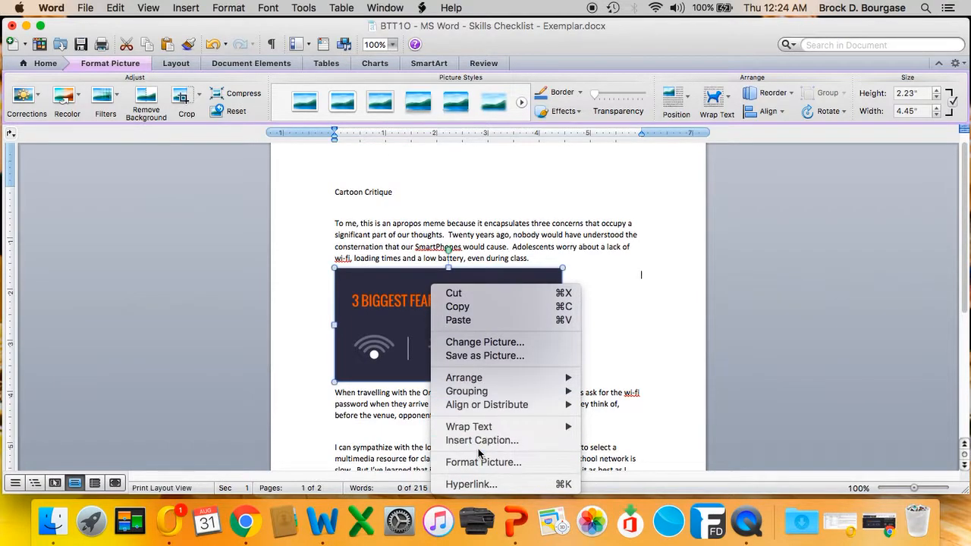
left_click(383, 281)
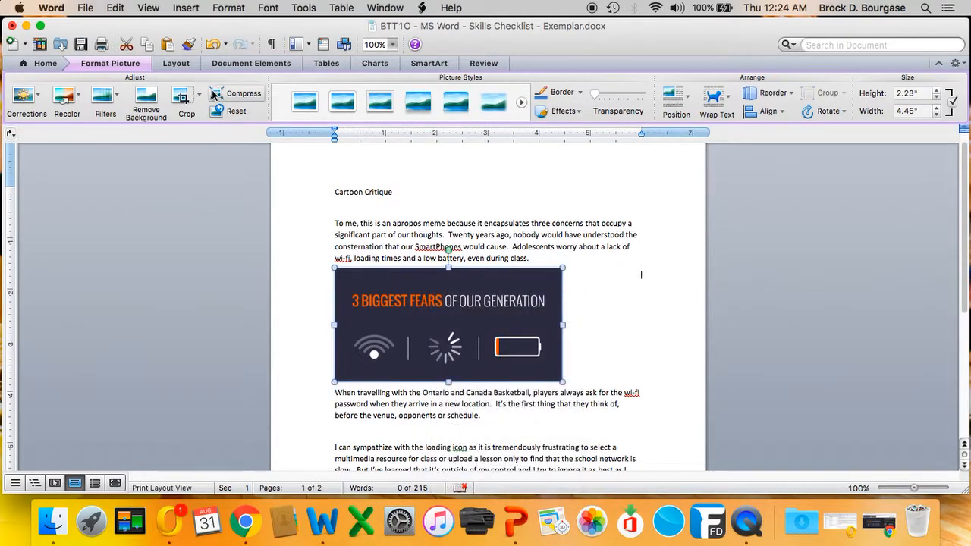
left_click(716, 97)
left_click(742, 149)
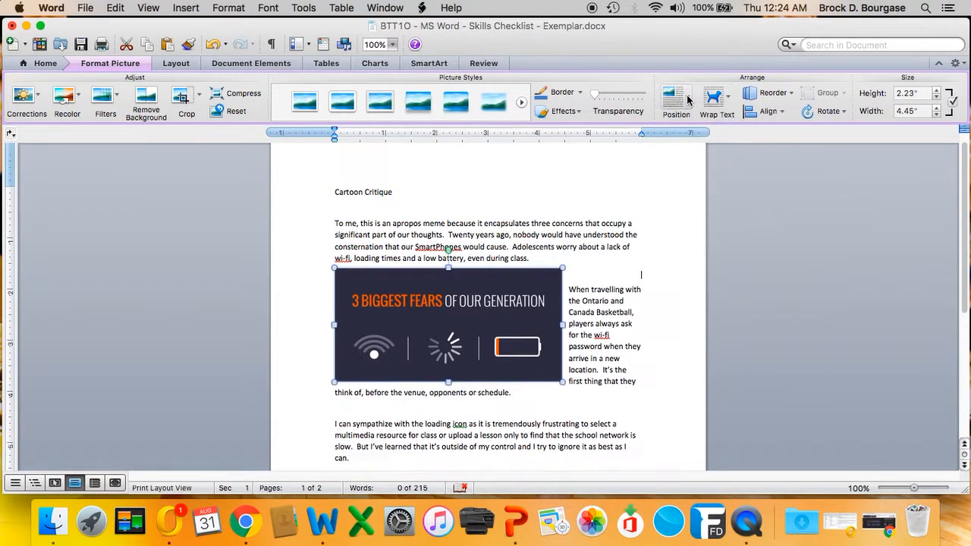
Reposition the picture to the right of the first body paragraph and reduce its size so the text flows beside it.
left_click(675, 97)
left_click(718, 159)
left_click_drag(592, 219, 614, 238)
left_click_drag(440, 317, 524, 298)
left_click_drag(567, 273, 576, 280)
left_click(408, 279)
left_click_drag(524, 255, 524, 262)
left_click(417, 269)
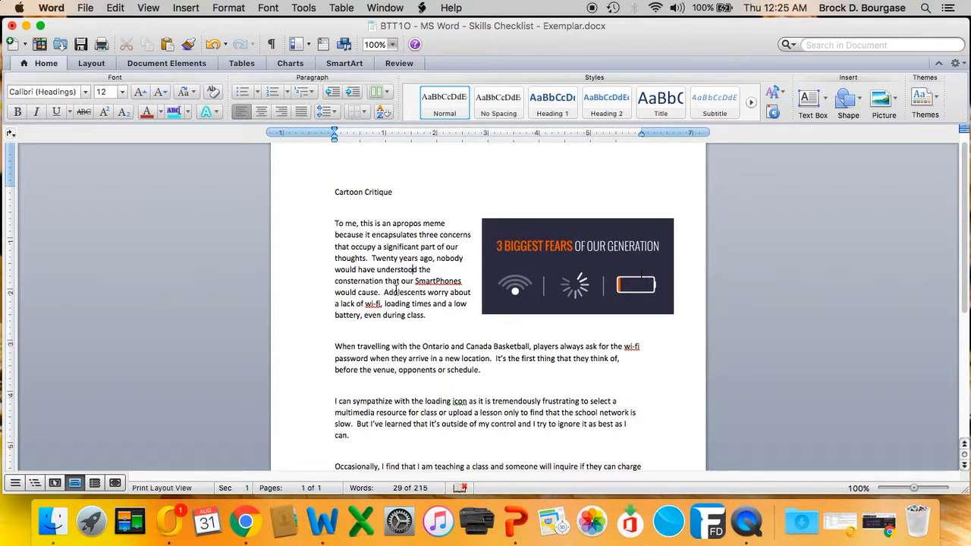
Add an orange 6 pt box page border to the whole document.
left_click(222, 8)
left_click(238, 88)
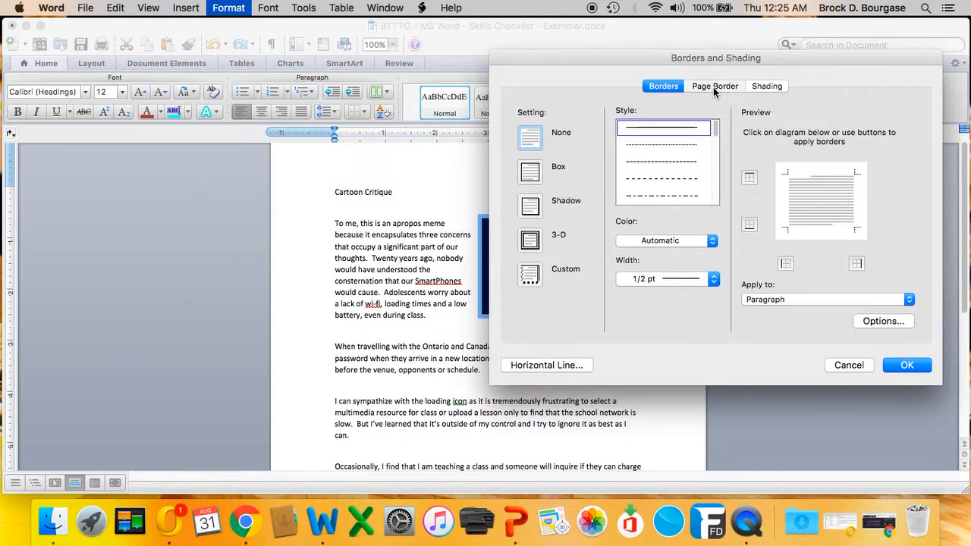
left_click(712, 87)
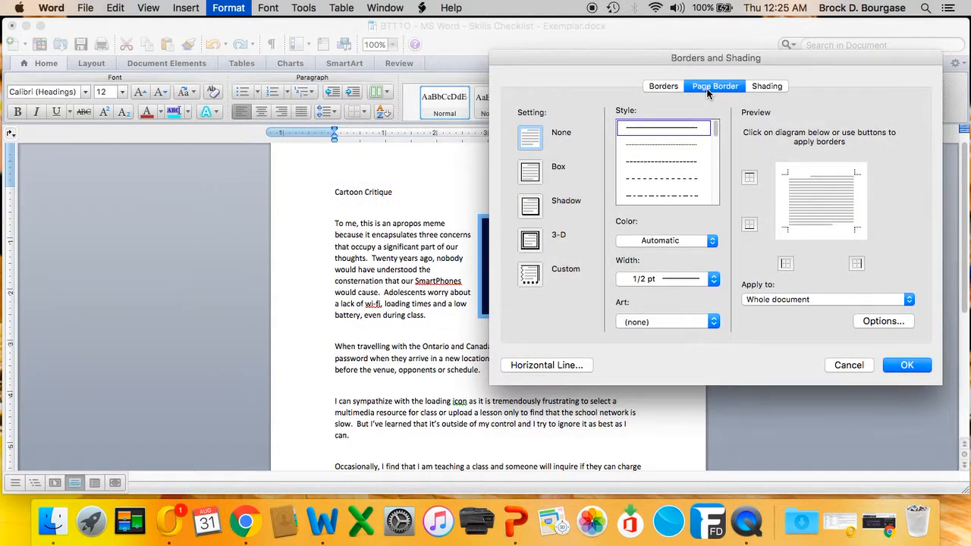
left_click(658, 239)
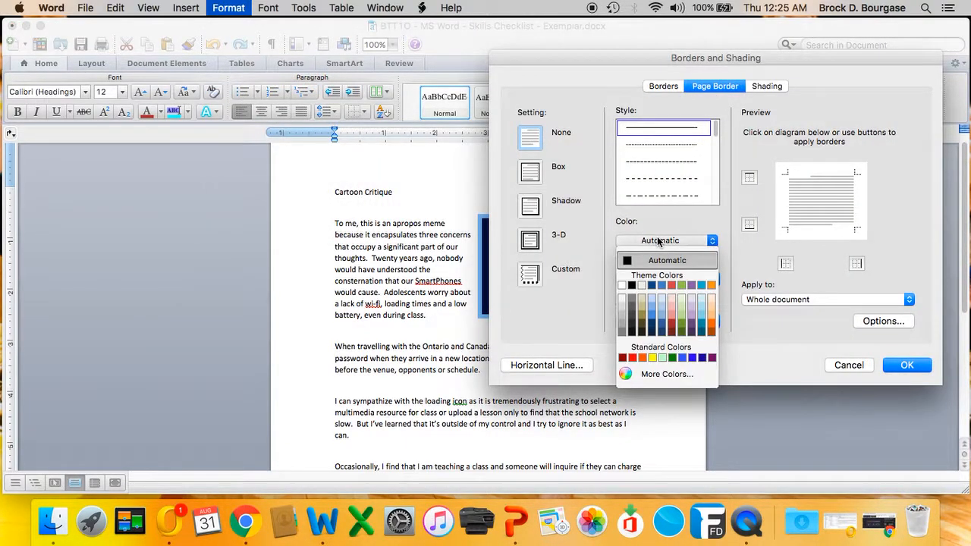
left_click(711, 325)
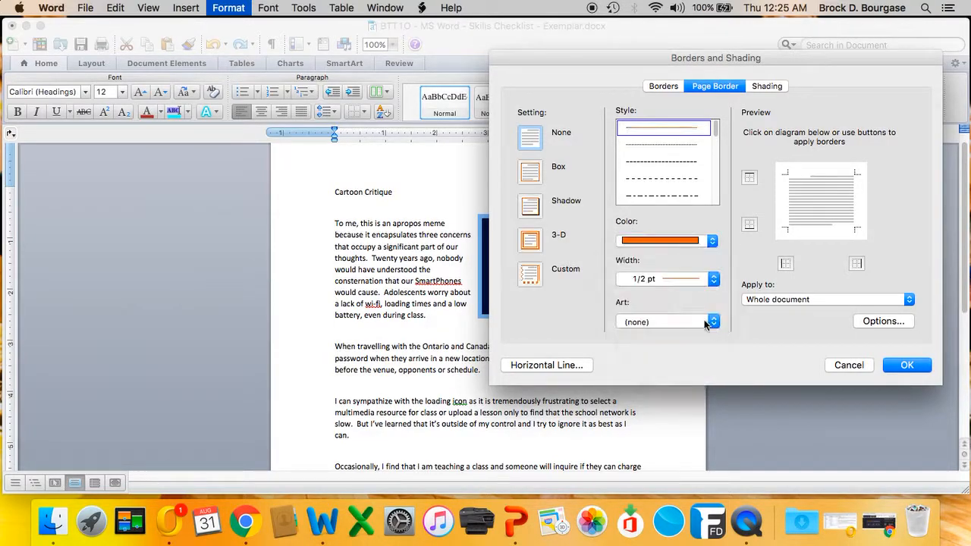
left_click(671, 282)
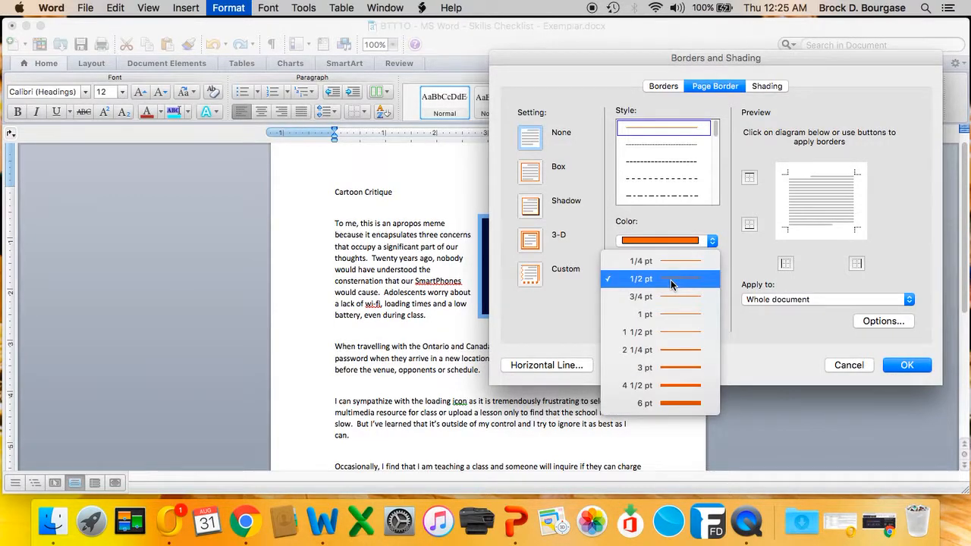
left_click(675, 401)
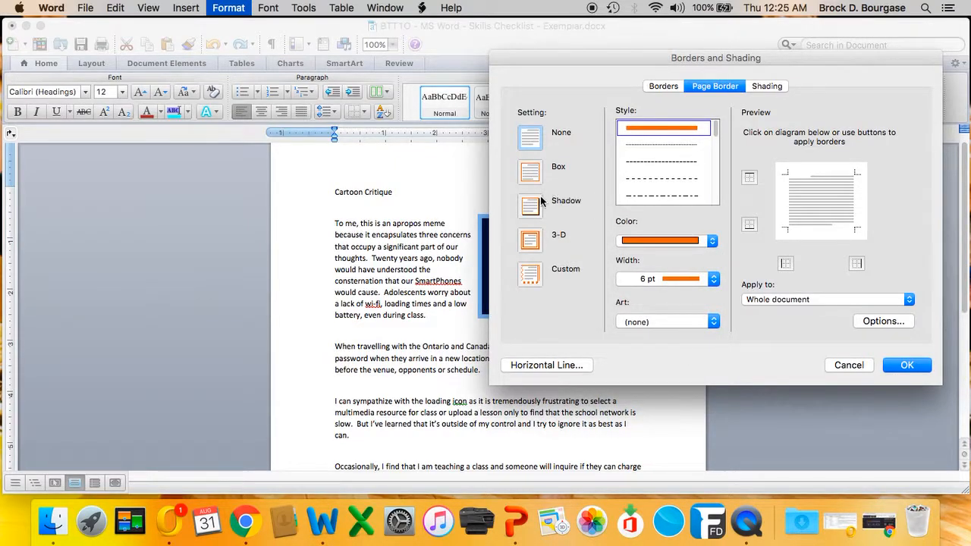
left_click(531, 174)
left_click(909, 365)
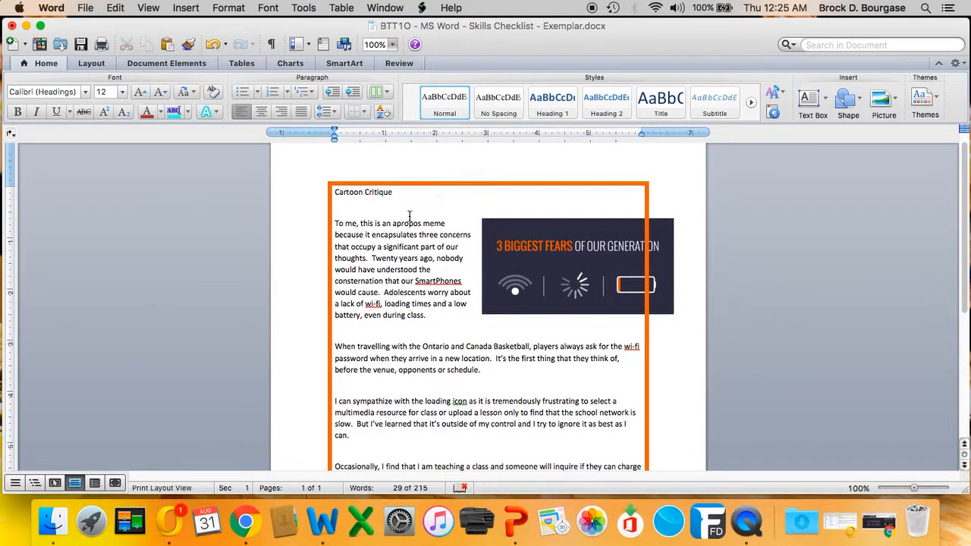
Change the font of the entire document text, from the title through the citation, to Century Gothic.
scroll(410, 258, "up", 1)
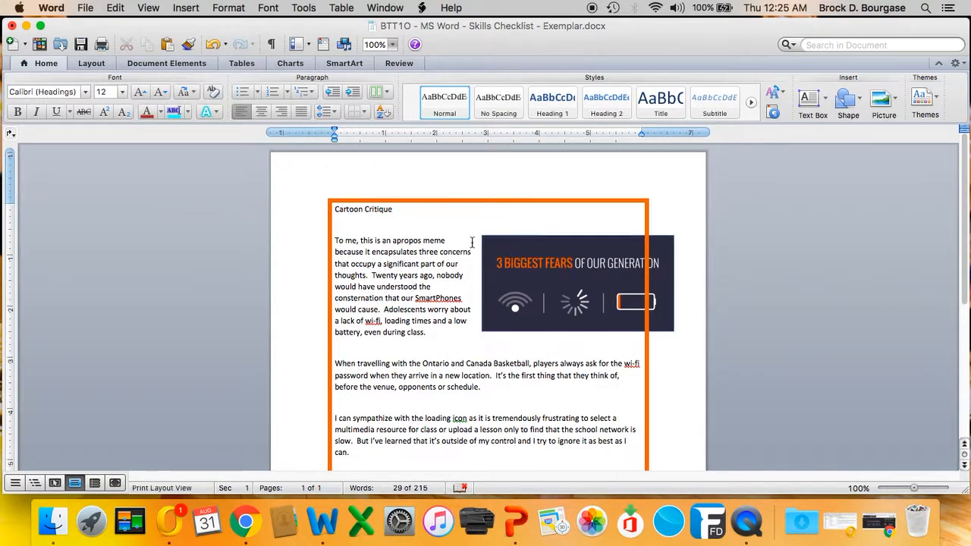
left_click_drag(336, 210, 554, 392)
left_click_drag(614, 383, 614, 383)
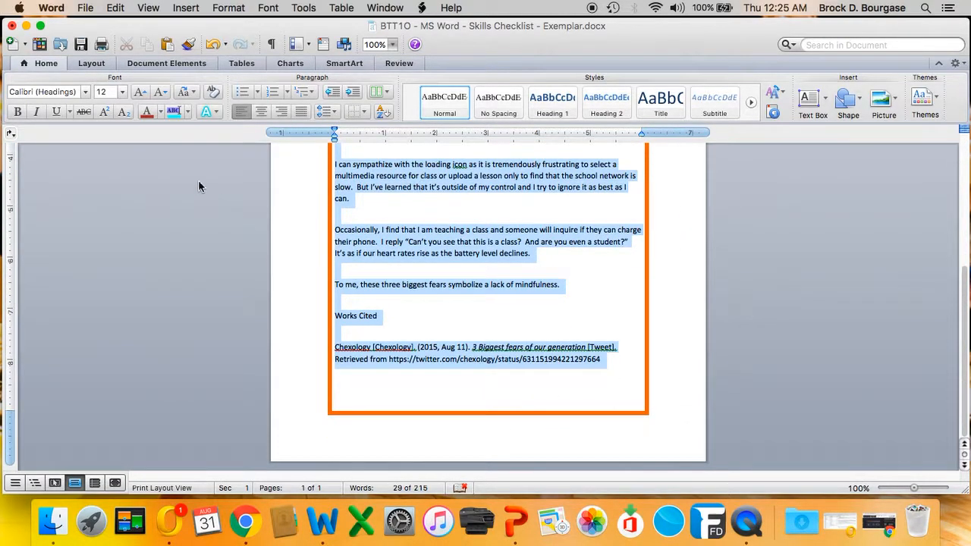
left_click(85, 92)
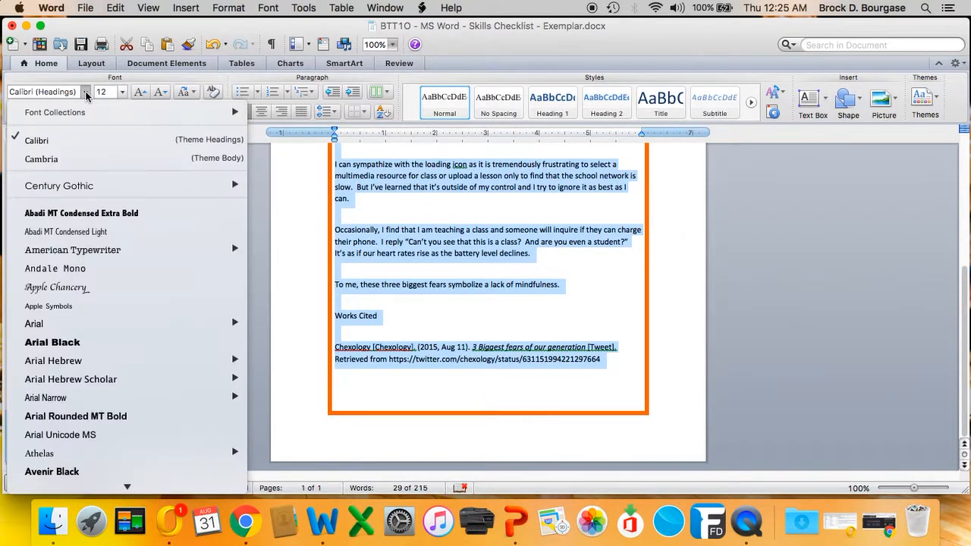
left_click(75, 184)
Change the font of the "Works Cited" heading to Avenir Black Oblique.
left_click_drag(384, 341, 316, 341)
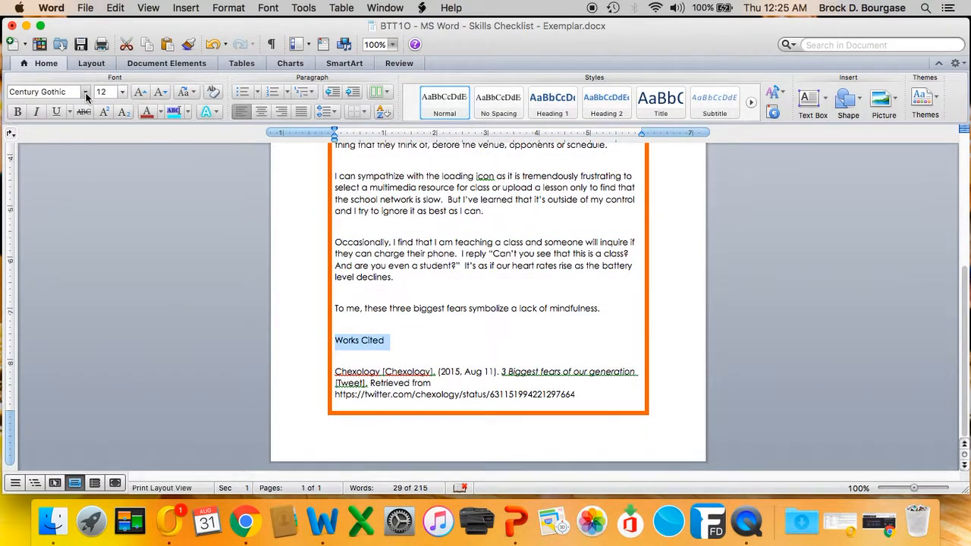
left_click(85, 92)
scroll(80, 318, "down", 3)
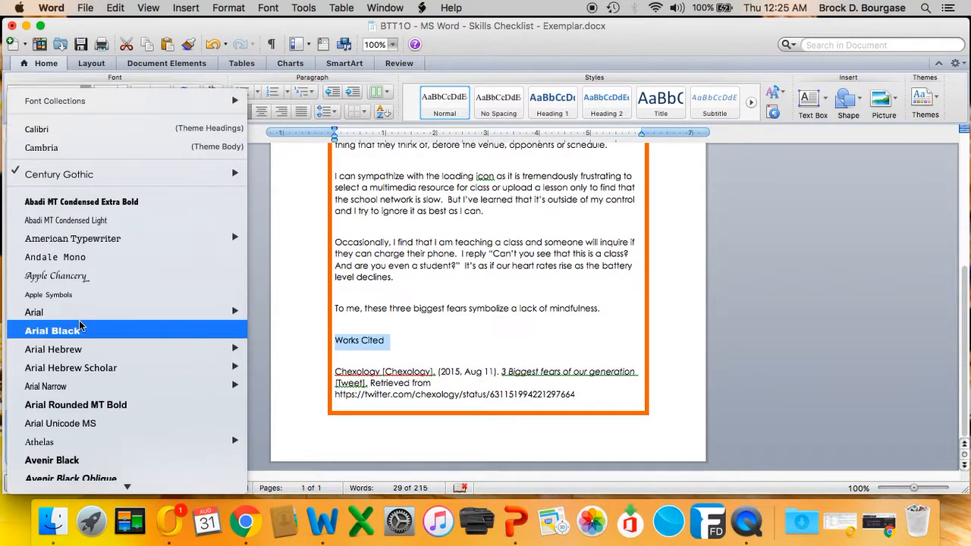
mouse_move(80, 326)
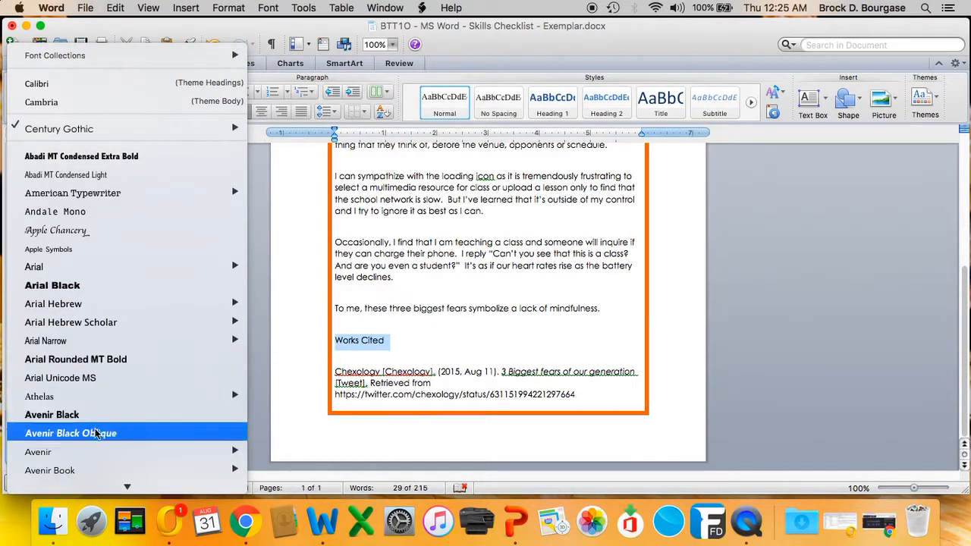
left_click(85, 434)
Change the font of the "Cartoon Critique" title to Avenir Black Oblique.
scroll(386, 294, "up", 5)
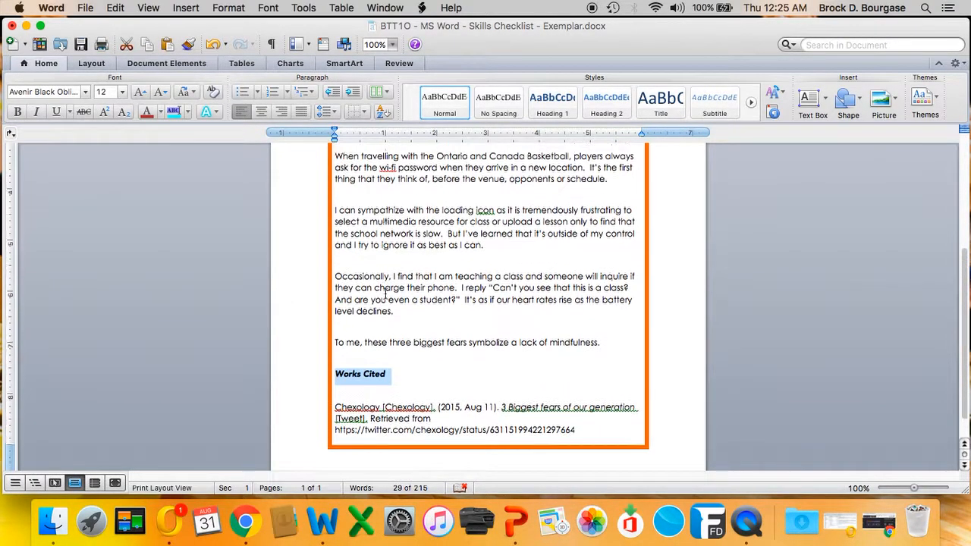
left_click_drag(410, 211, 326, 211)
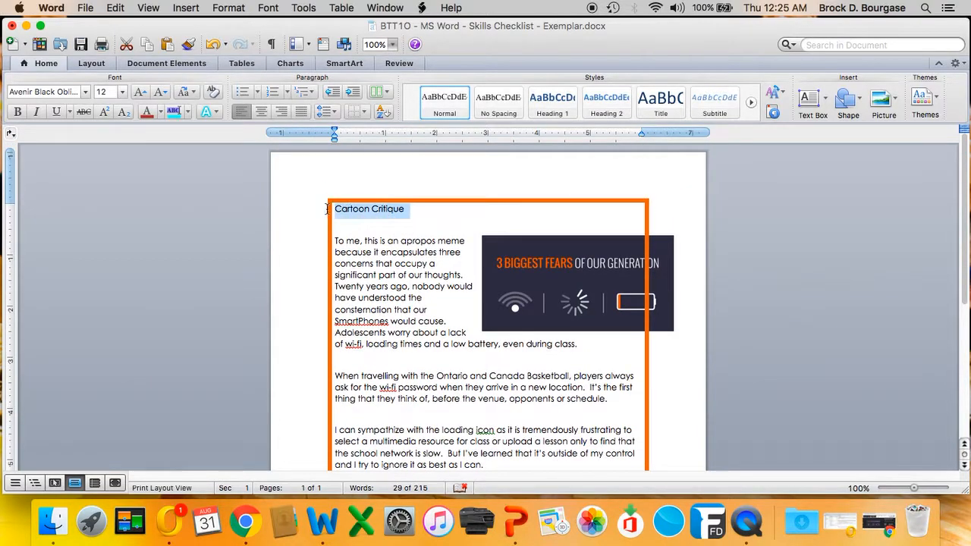
left_click(85, 93)
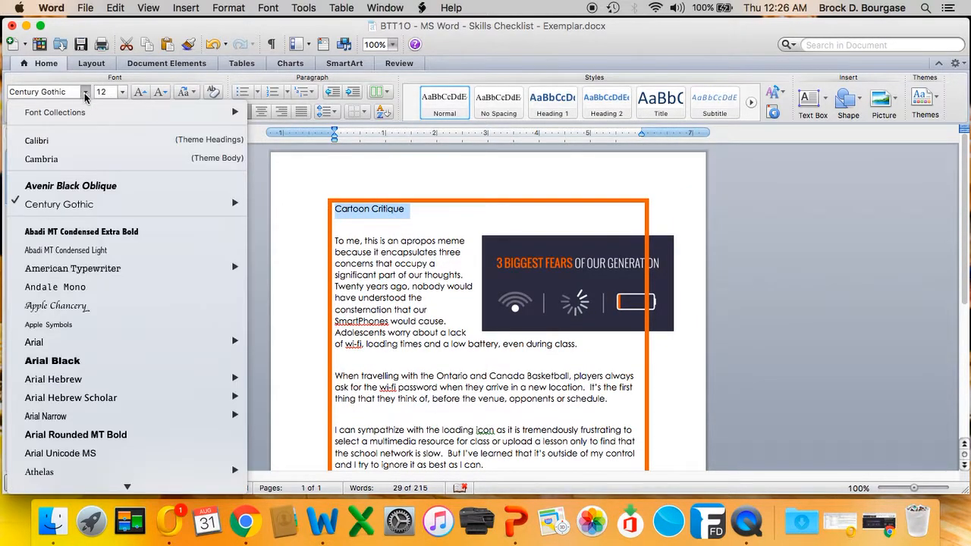
scroll(68, 430, "down", 3)
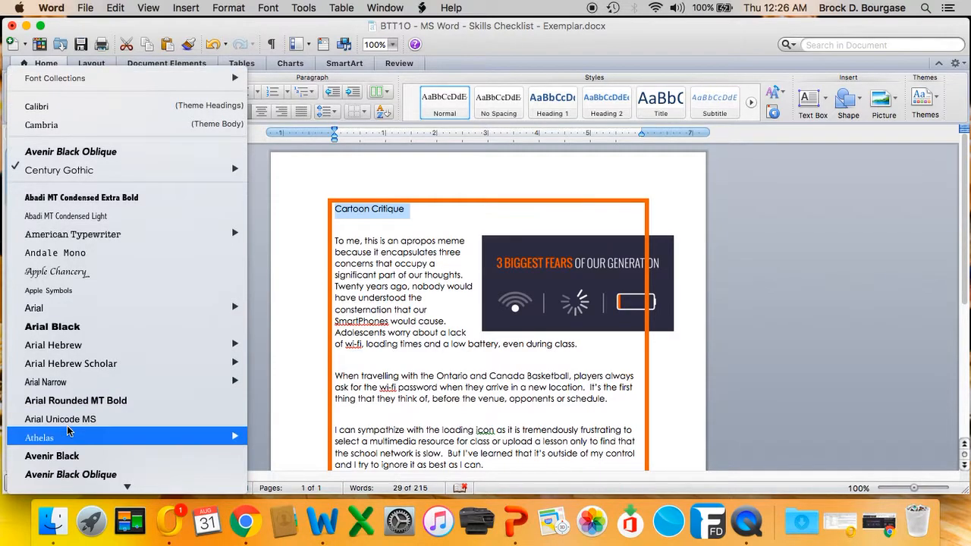
left_click(76, 451)
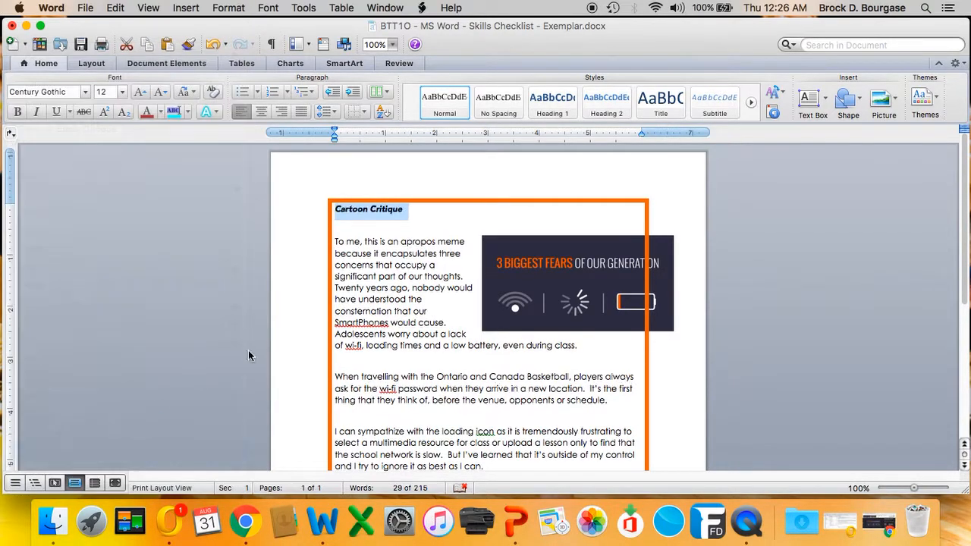
left_click(358, 299)
Set the font size of the "Cartoon Critique" title to 18.
left_click_drag(407, 208, 335, 210)
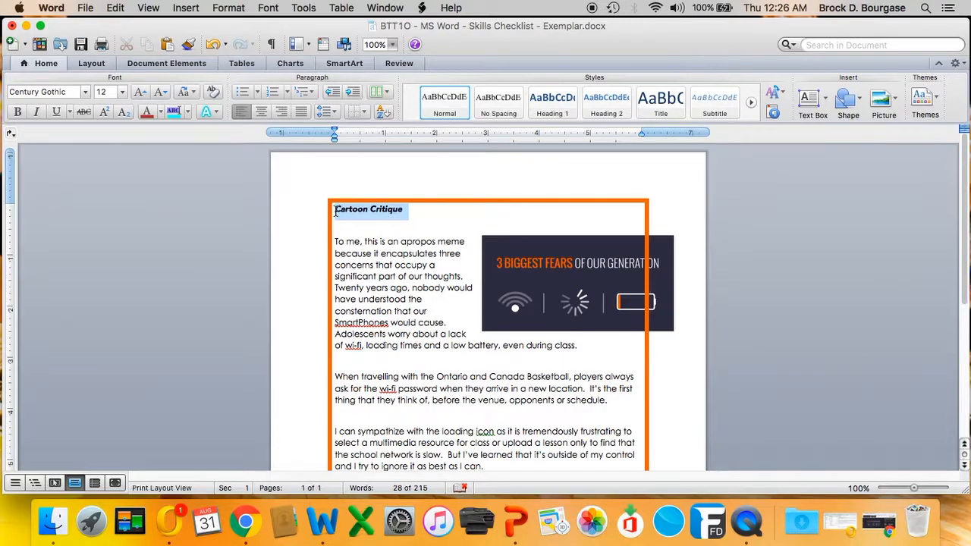
left_click(121, 92)
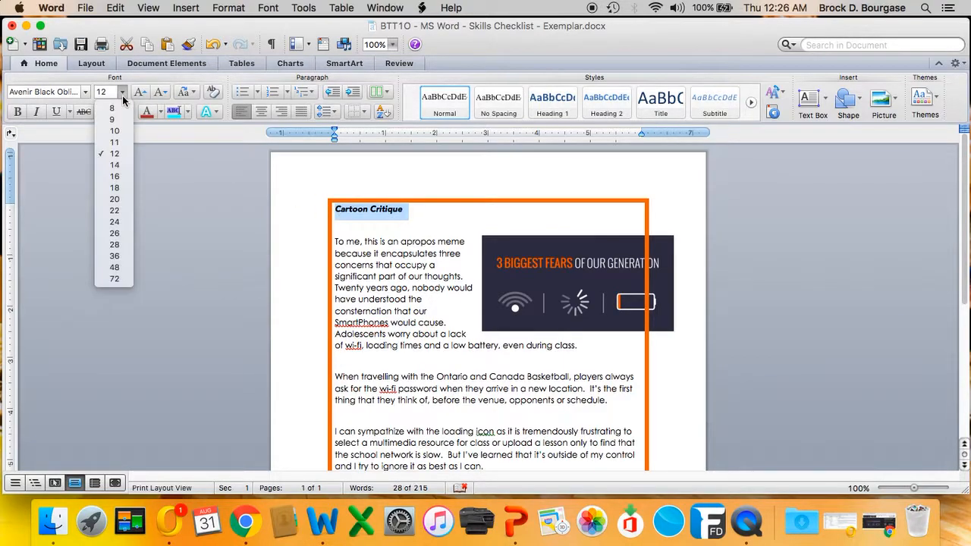
left_click(115, 187)
Set the font size of the "Works Cited" heading to 18.
scroll(370, 337, "down", 2)
scroll(369, 336, "down", 5)
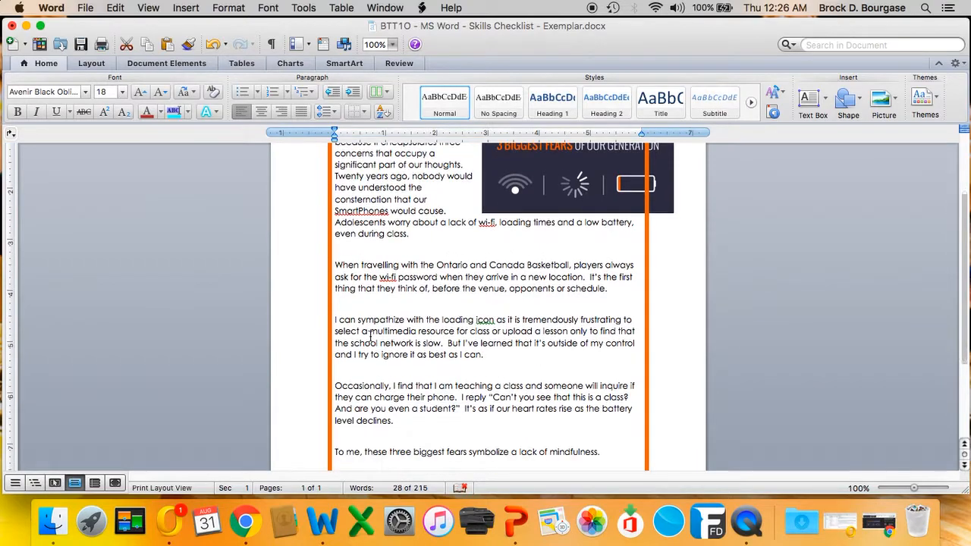
scroll(376, 385, "up", 1)
scroll(377, 386, "up", 4)
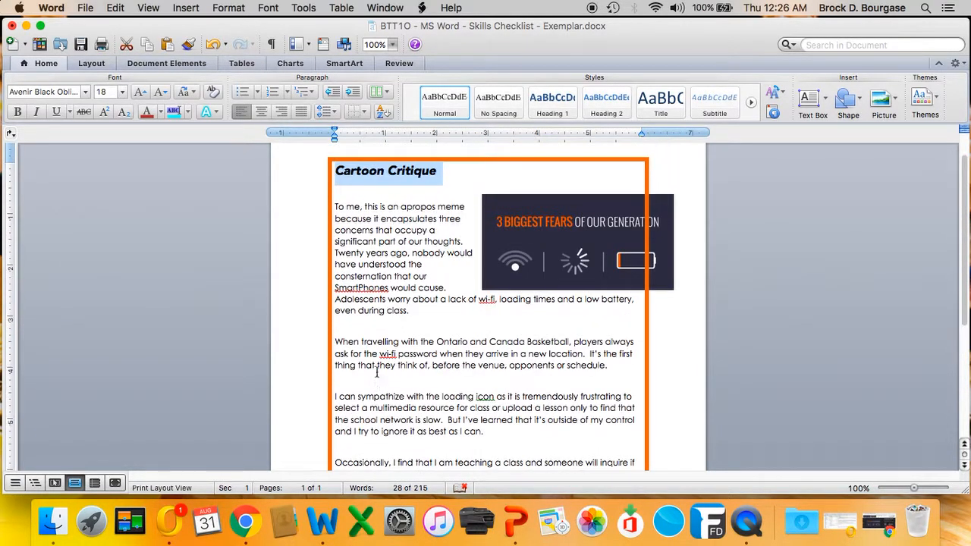
scroll(370, 326, "down", 6)
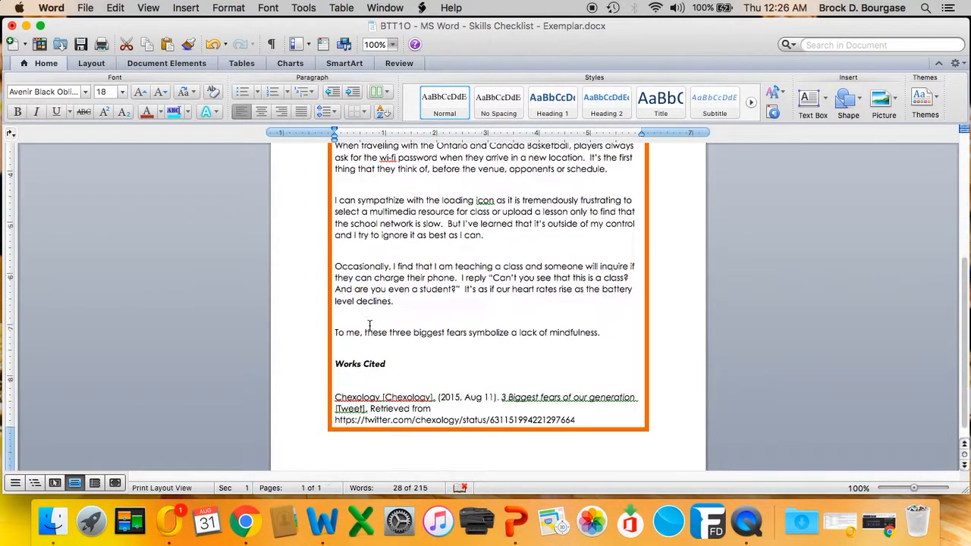
left_click_drag(391, 364, 339, 365)
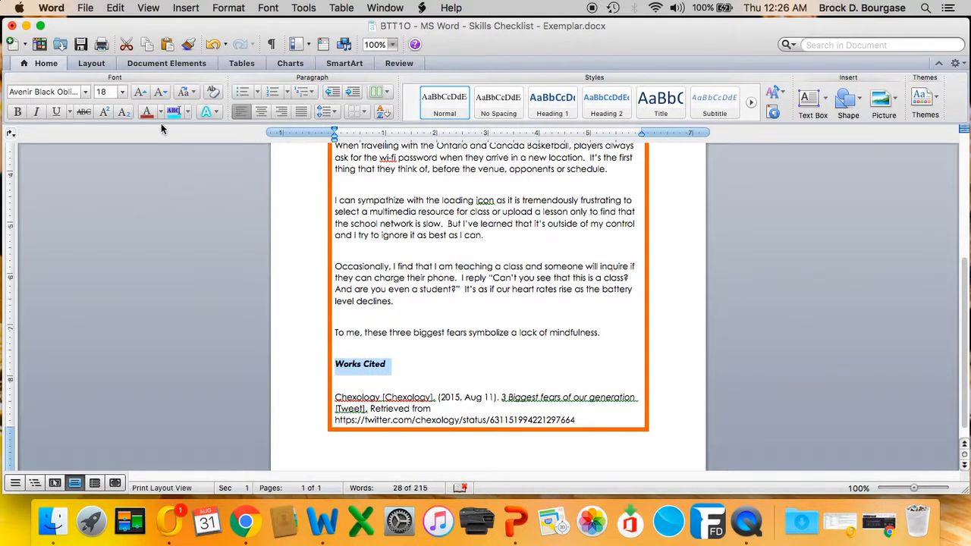
left_click(123, 93)
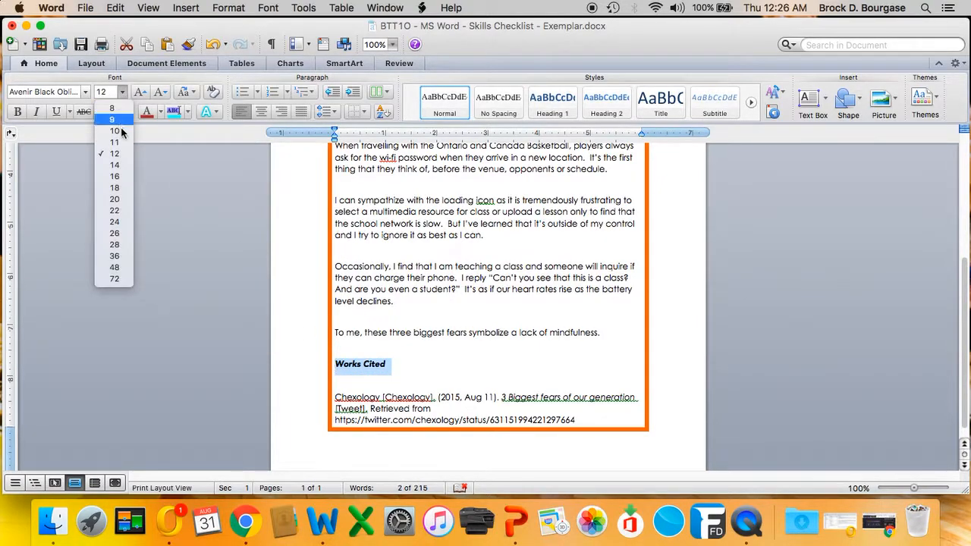
left_click(115, 187)
left_click(292, 299)
scroll(292, 300, "up", 2)
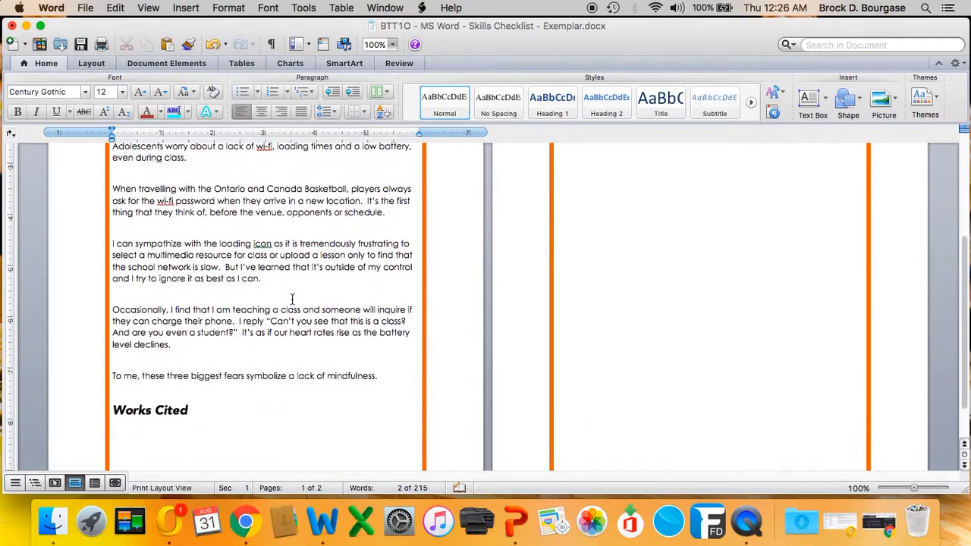
Change the font color of the "Cartoon Critique" title and the "Works Cited" heading to dark grey.
scroll(292, 300, "up", 2)
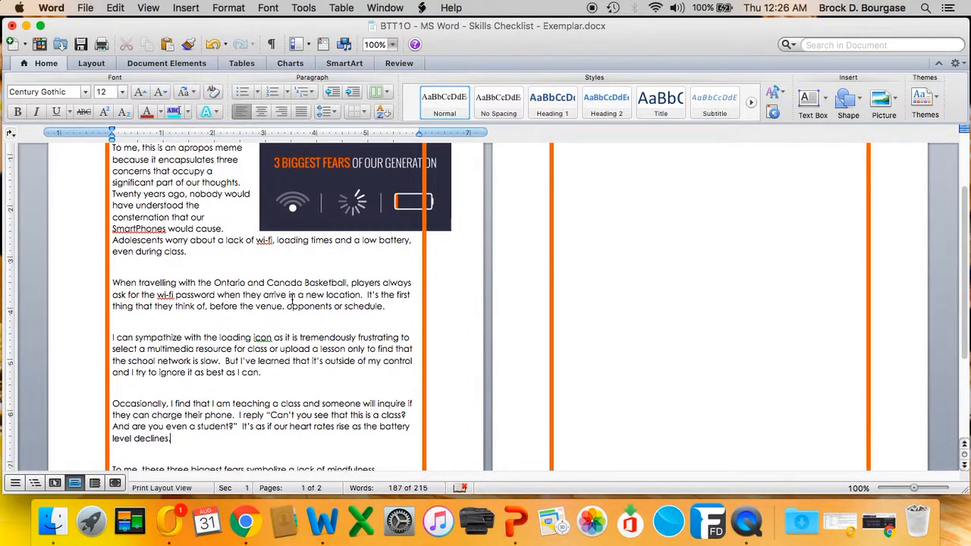
scroll(256, 281, "up", 2)
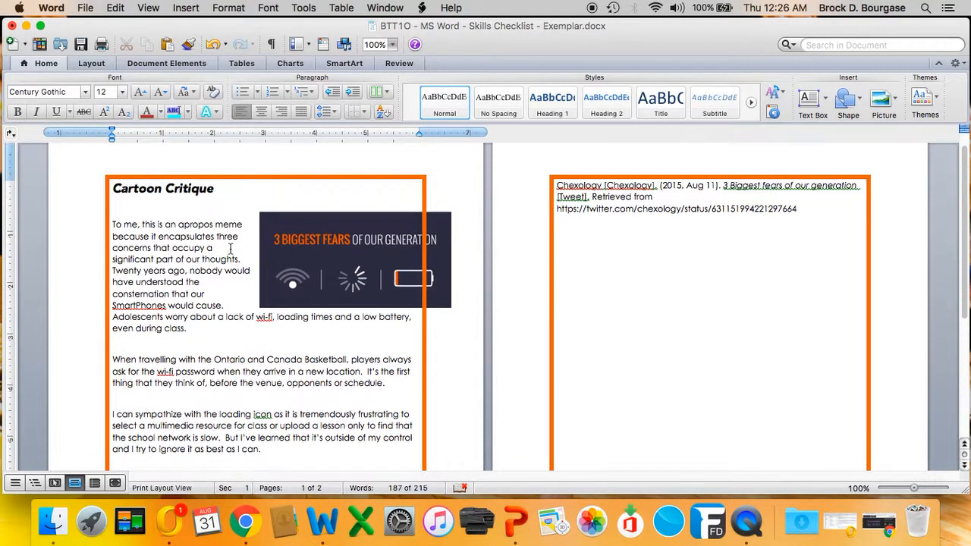
left_click_drag(216, 192, 143, 192)
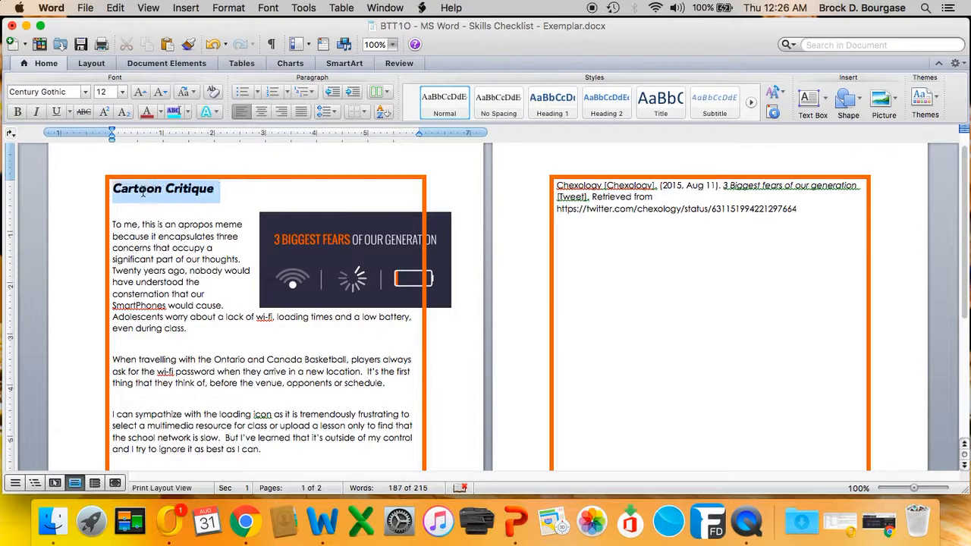
left_click(157, 112)
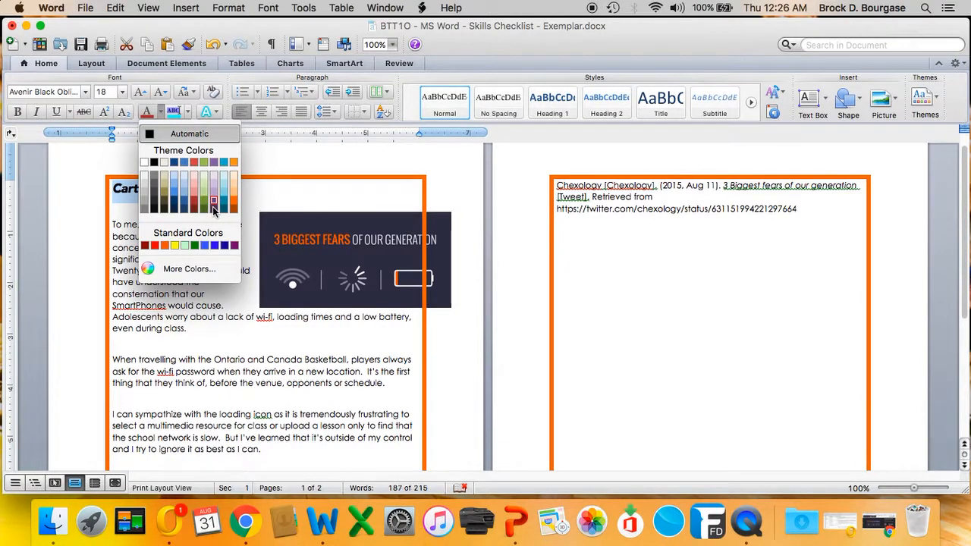
left_click(156, 202)
left_click(152, 236)
scroll(170, 258, "down", 5)
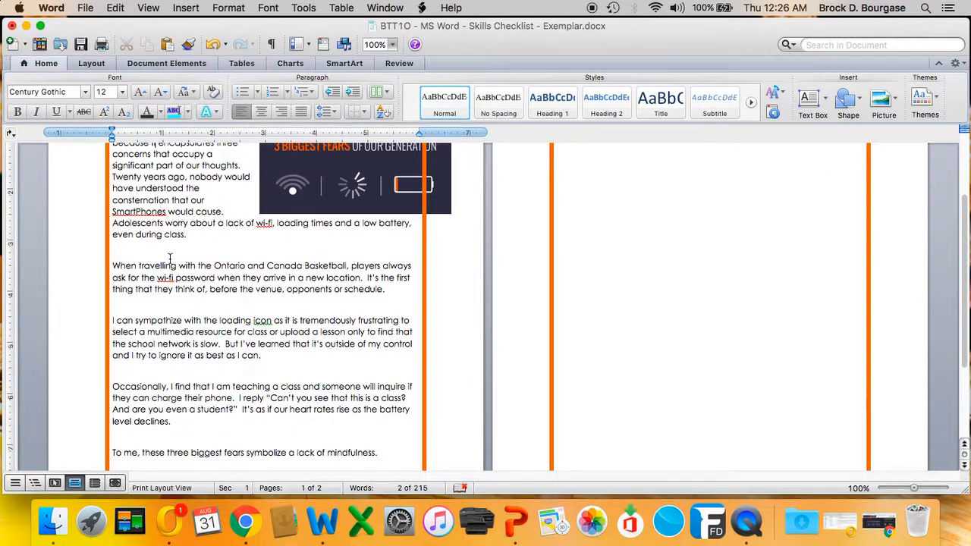
left_click_drag(193, 380, 116, 379)
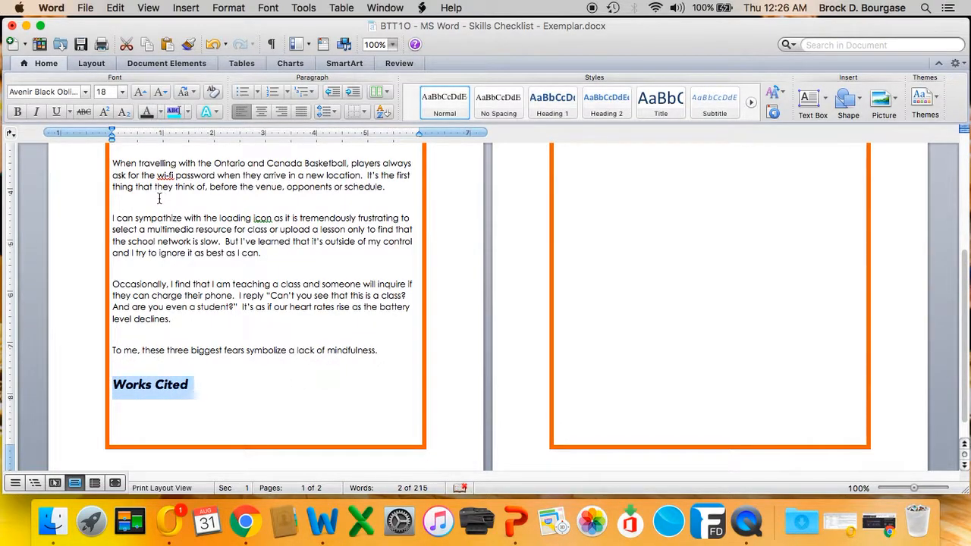
left_click(205, 380)
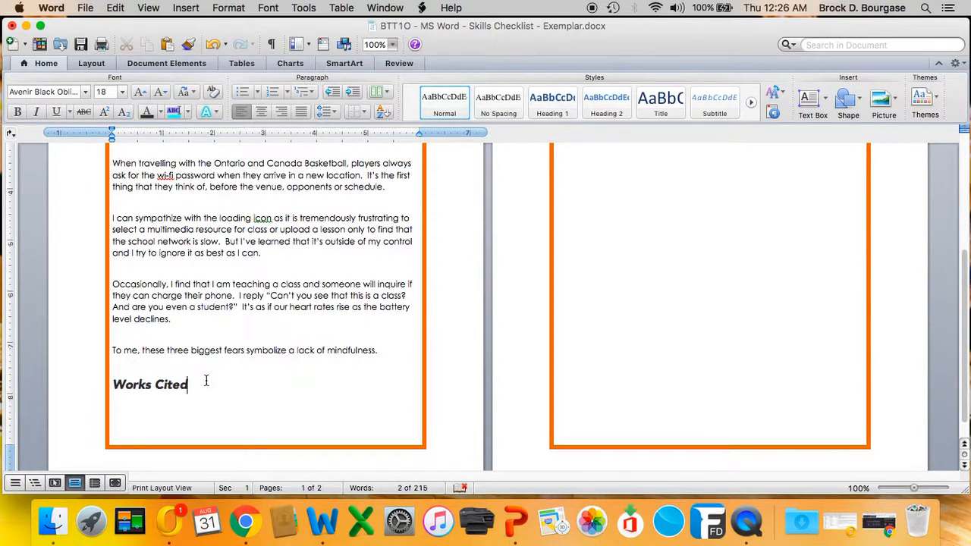
Select the "Works Cited" heading and the "Cartoon Critique" title together and apply an orange text effect to both.
triple_click(141, 385)
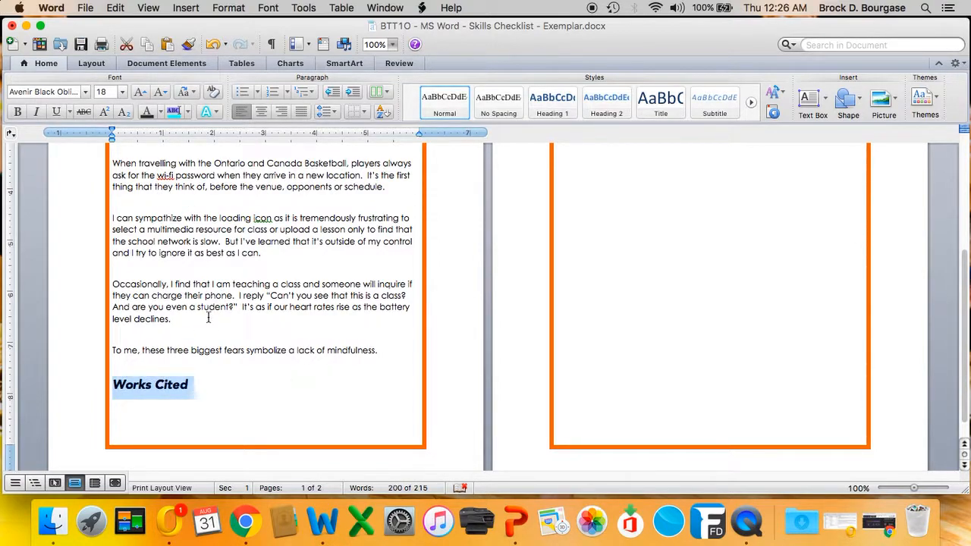
scroll(208, 322, "up", 5)
scroll(208, 322, "up", 2)
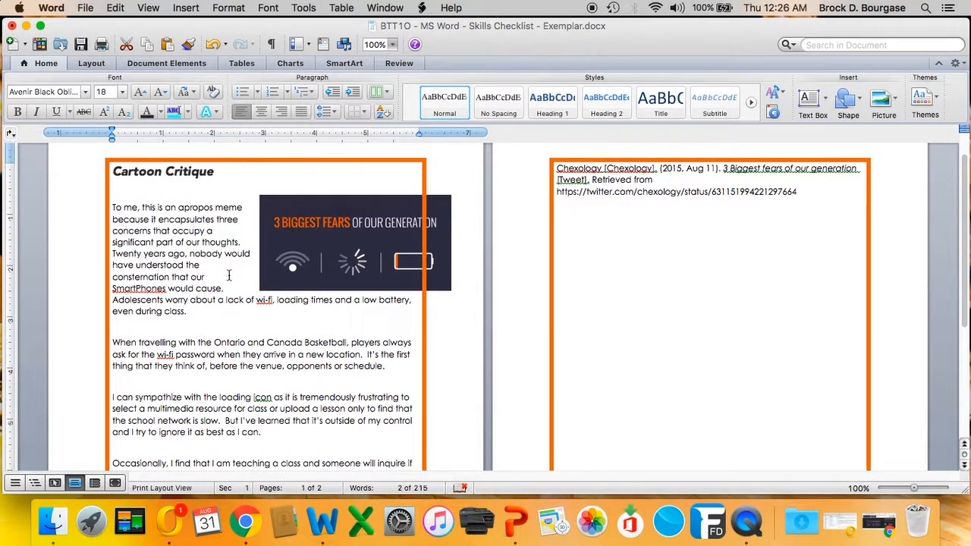
left_click_drag(220, 175, 136, 175)
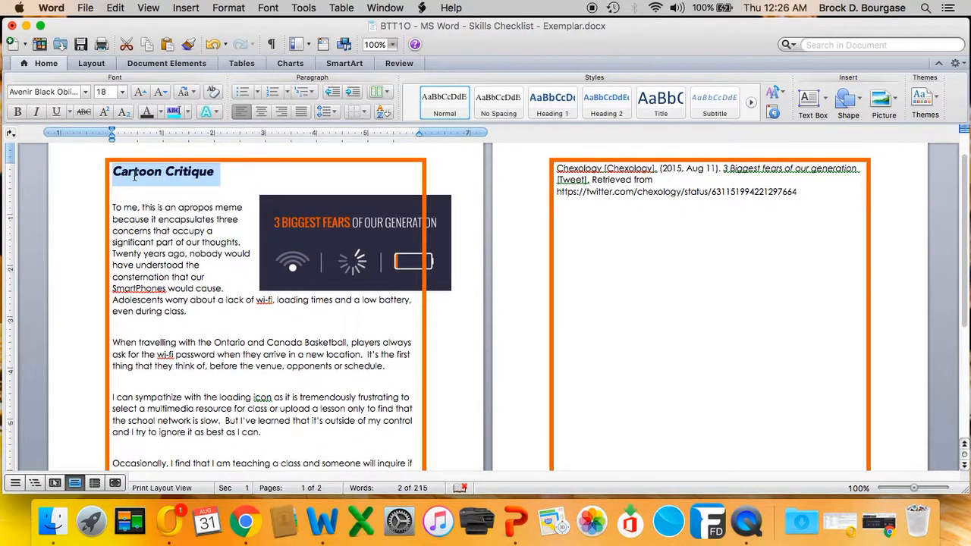
left_click(218, 113)
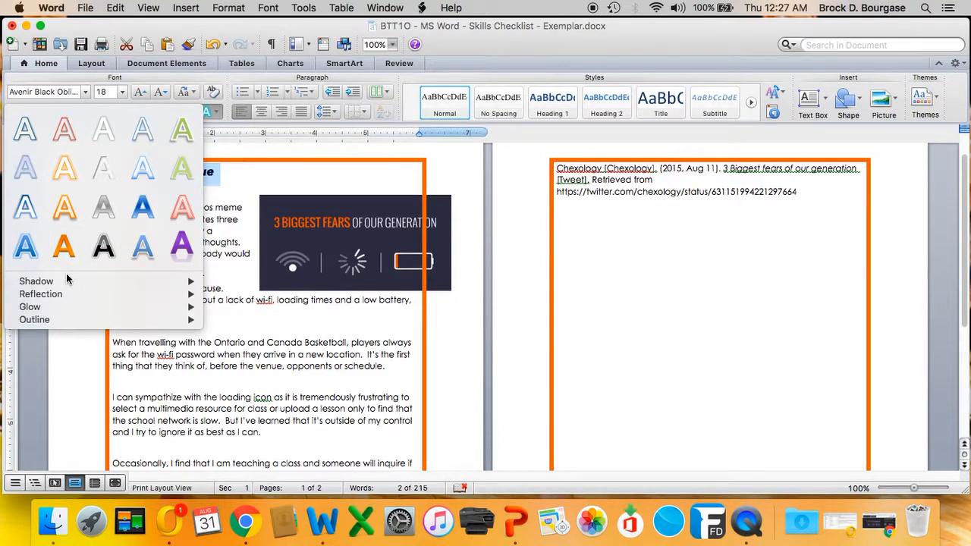
mouse_move(59, 284)
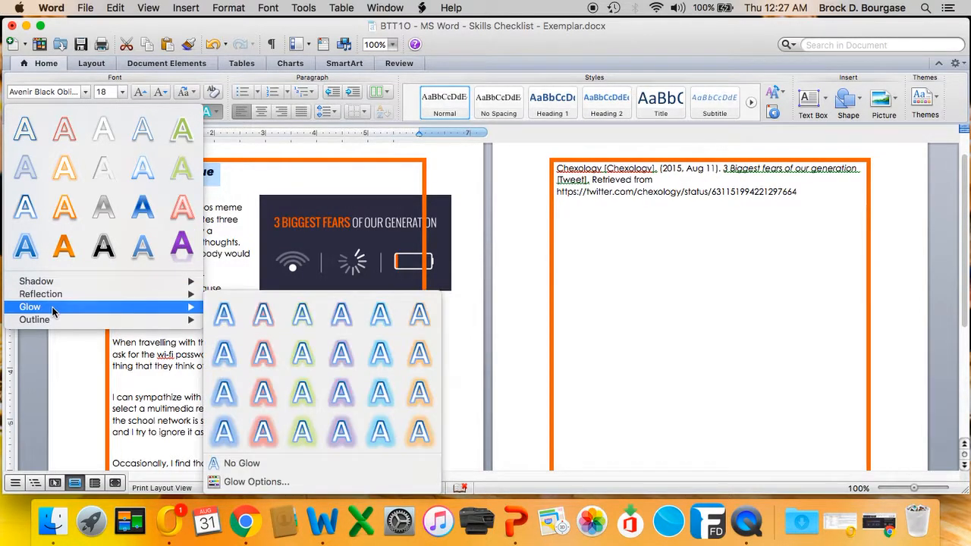
mouse_move(50, 322)
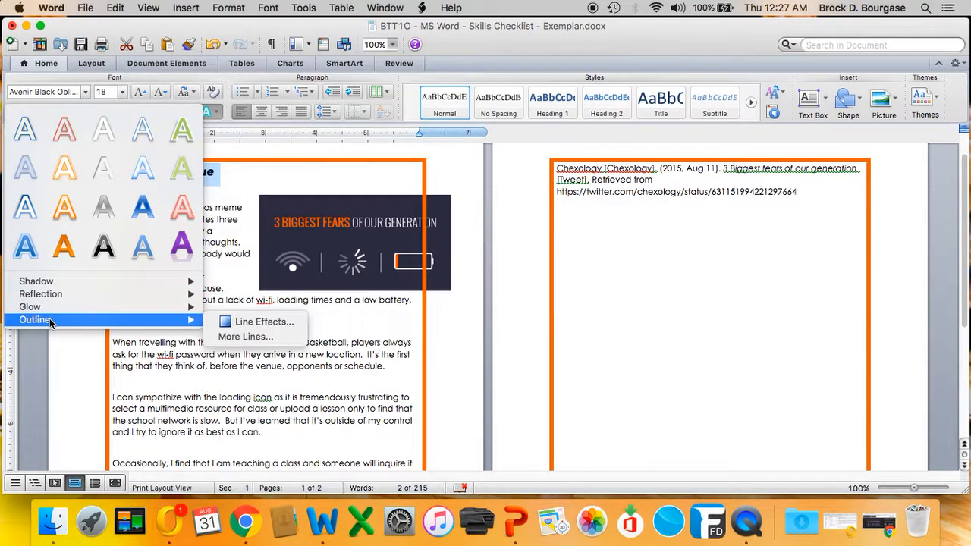
left_click(64, 217)
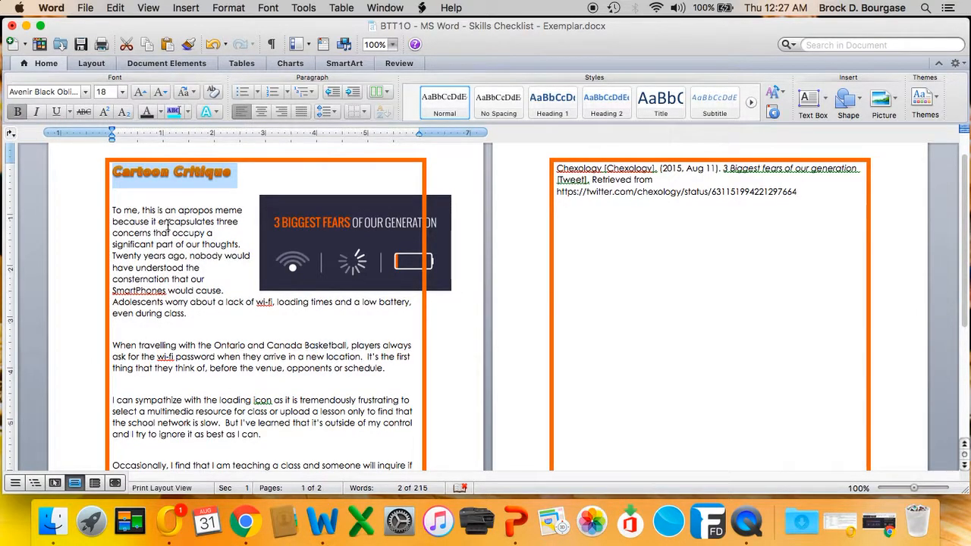
Apply the All caps font effect to the selected "Cartoon Critique" and "Works Cited" headings.
left_click(223, 8)
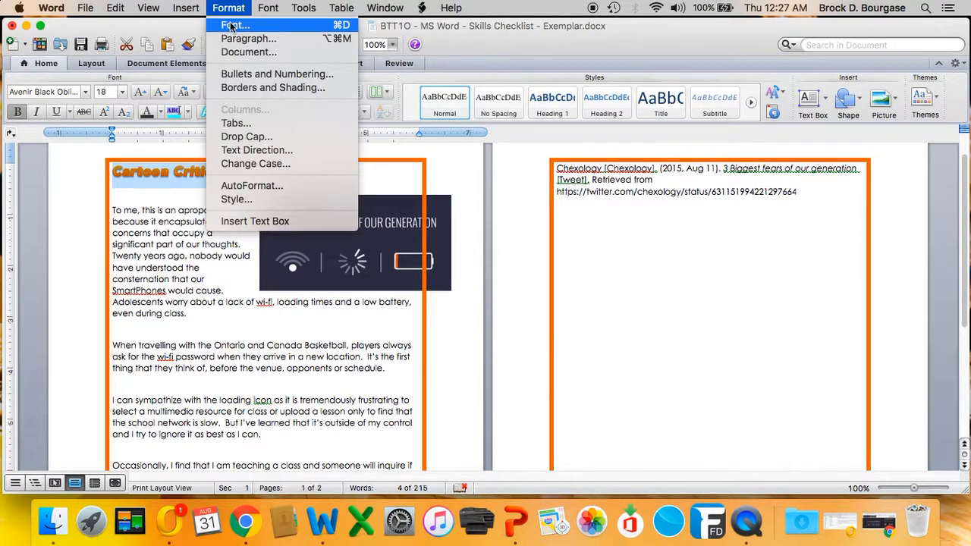
left_click(232, 26)
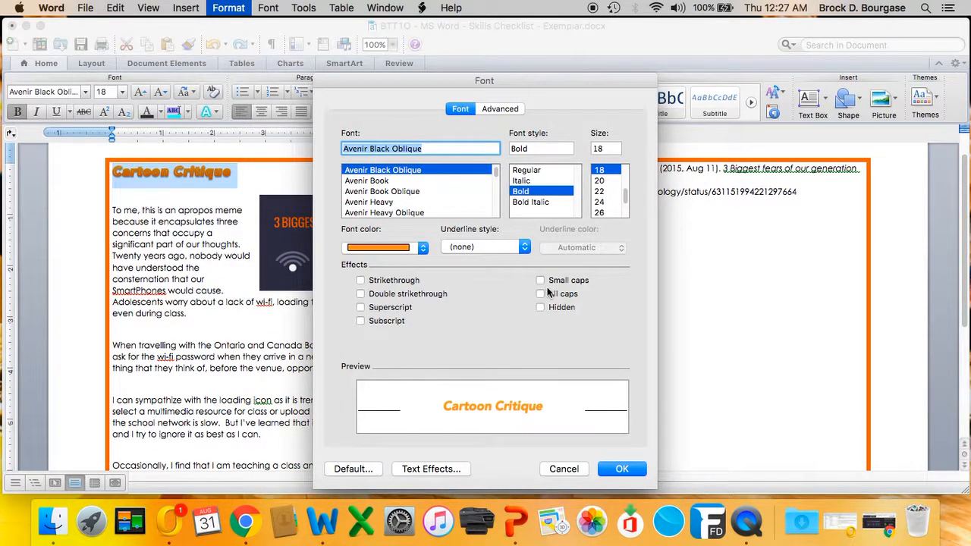
left_click(545, 294)
left_click(620, 469)
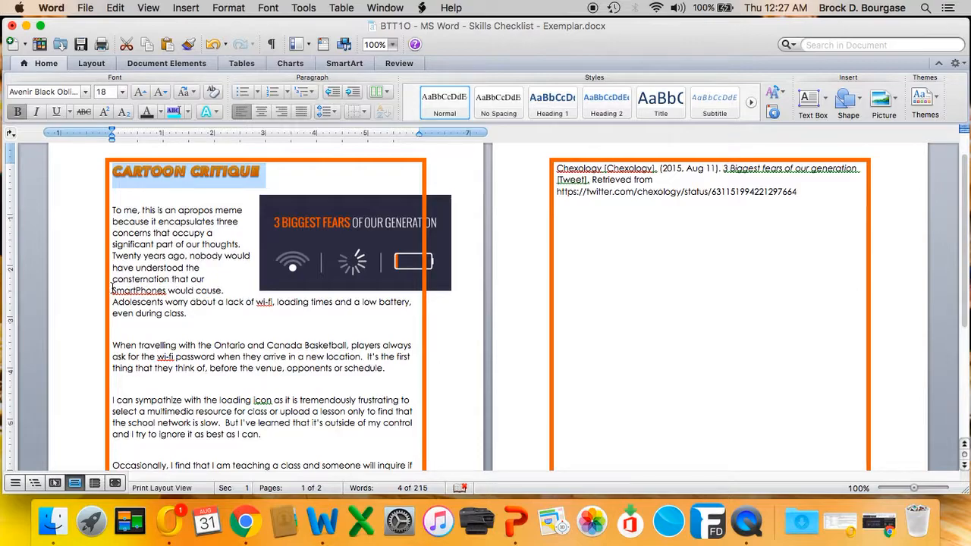
Give all body paragraphs between the title and the "Works Cited" heading a first-line indent of 0.25".
left_click_drag(113, 214, 383, 429)
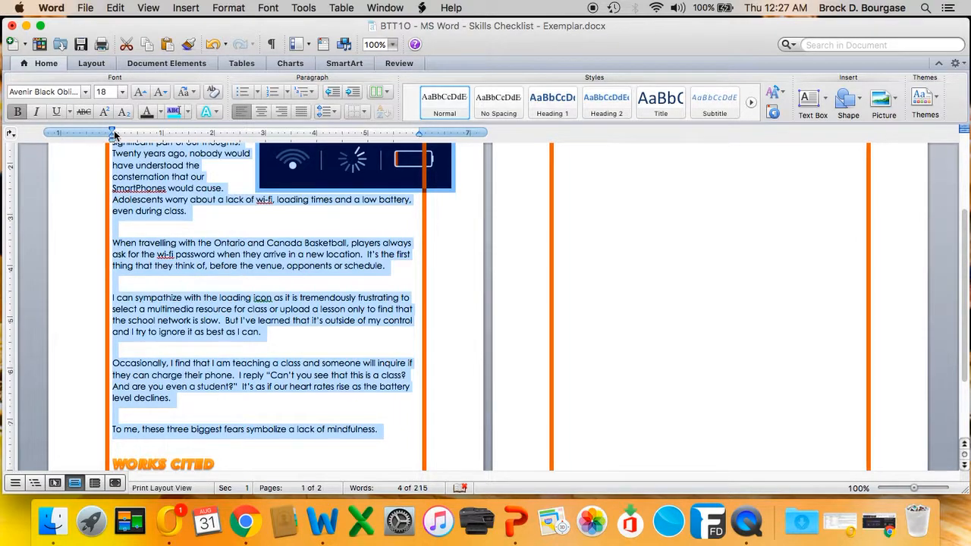
left_click_drag(112, 133, 138, 133)
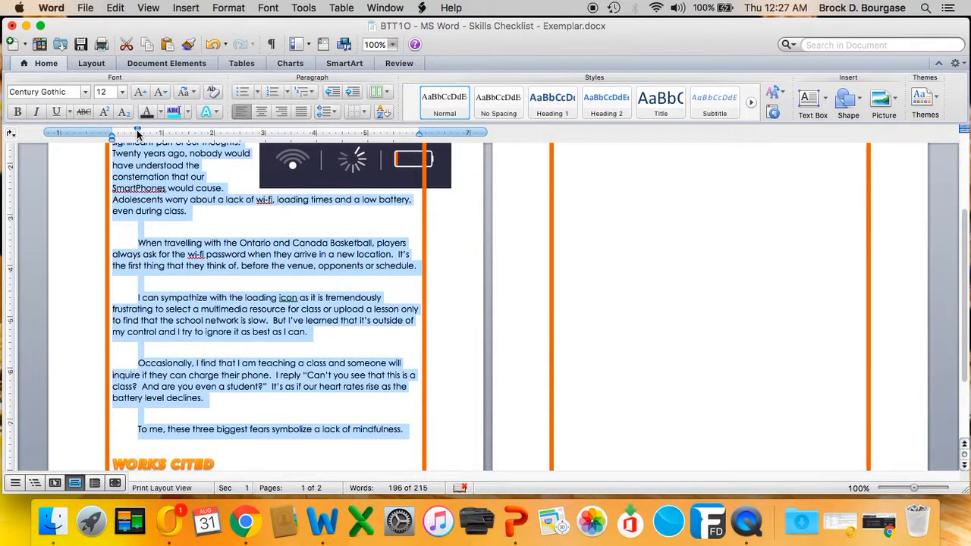
left_click(227, 7)
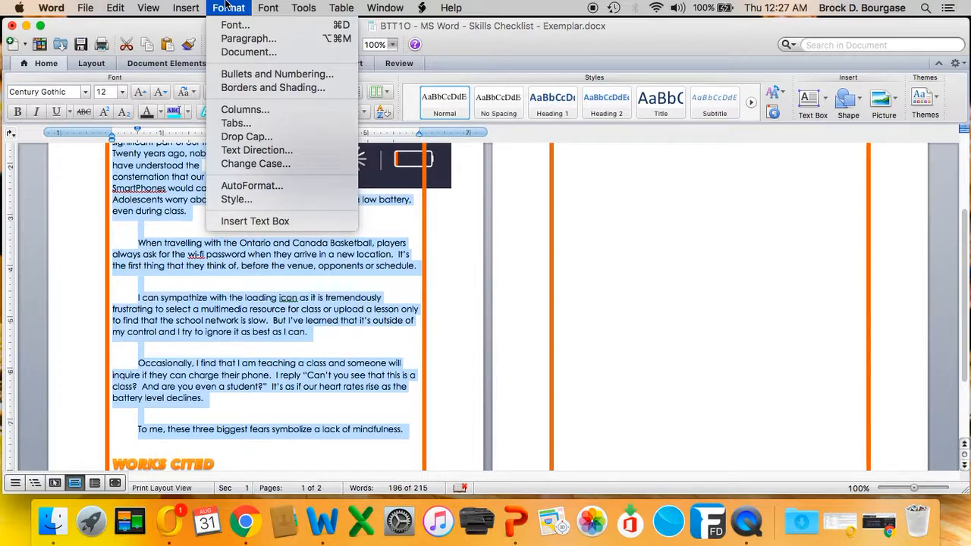
left_click(231, 41)
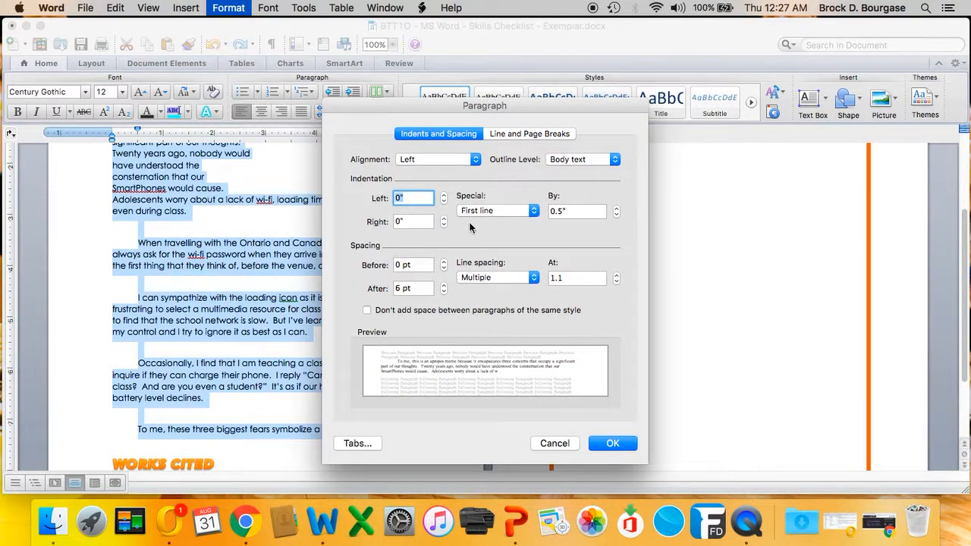
left_click(561, 213)
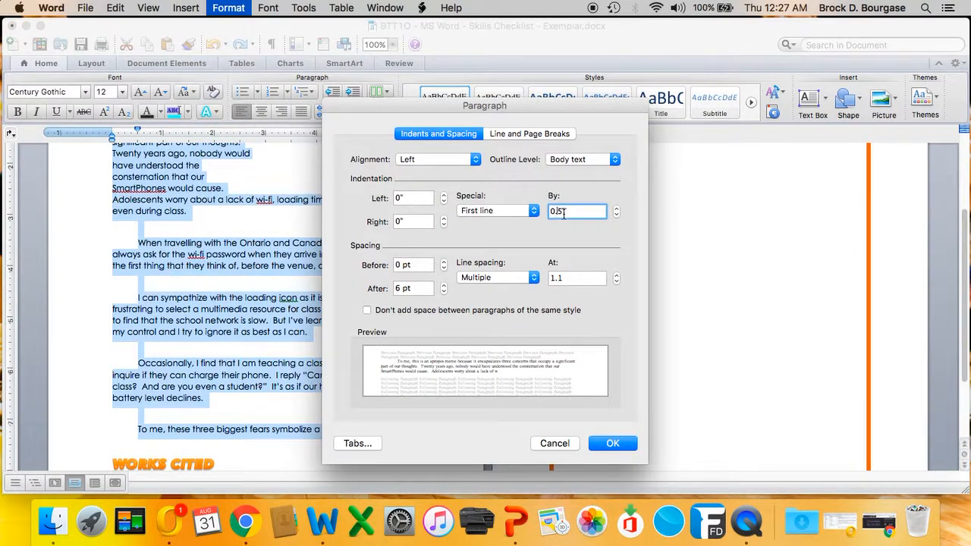
type("2")
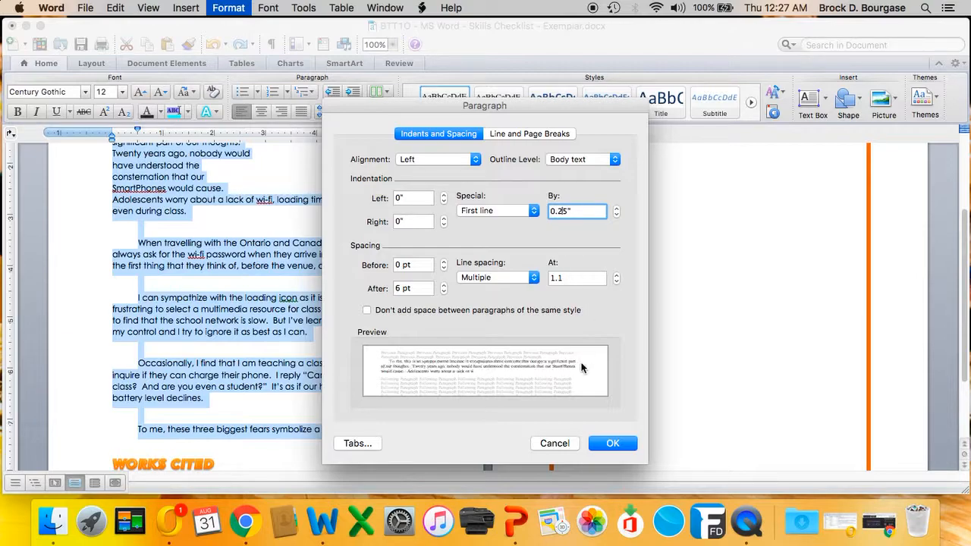
left_click(612, 443)
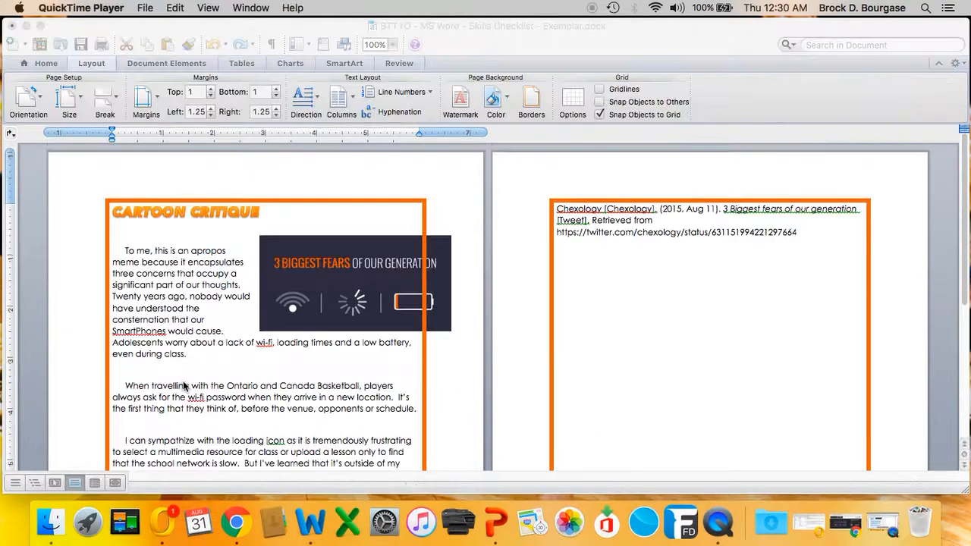
Delete the blank lines between the body paragraphs, from the first paragraph through the closing sentence about mindfulness.
left_click(150, 371)
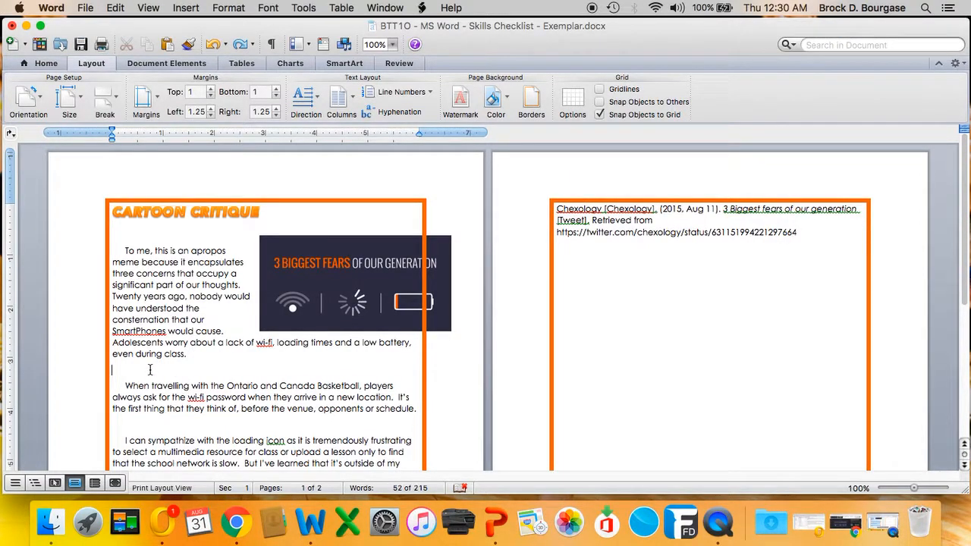
key("BackSpace")
left_click(378, 411)
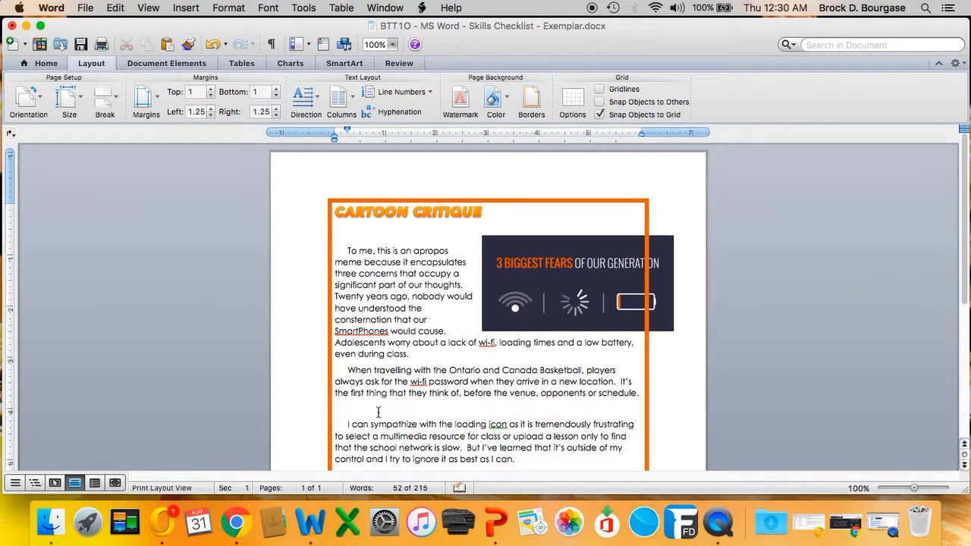
key("BackSpace")
scroll(376, 425, "down", 1)
left_click(374, 442)
key("BackSpace")
scroll(374, 439, "down", 4)
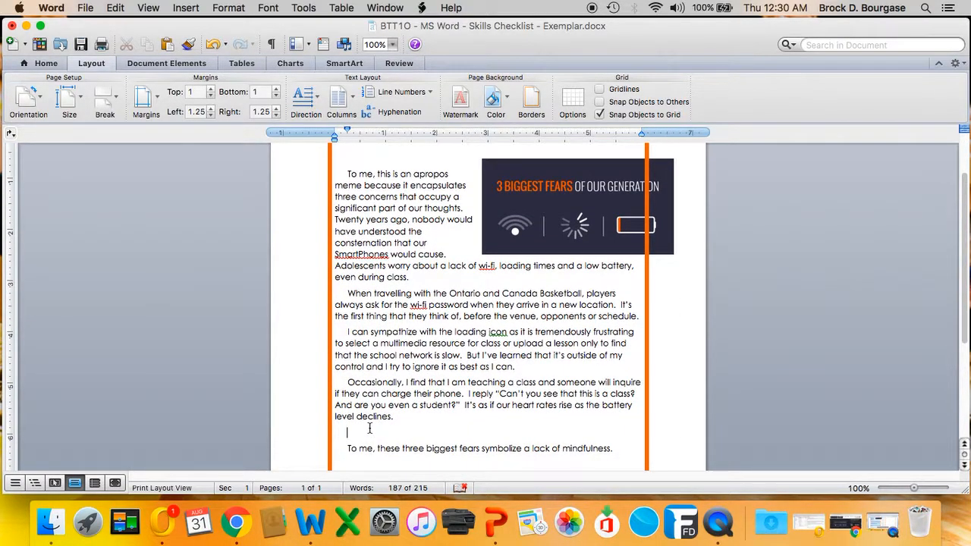
key("BackSpace")
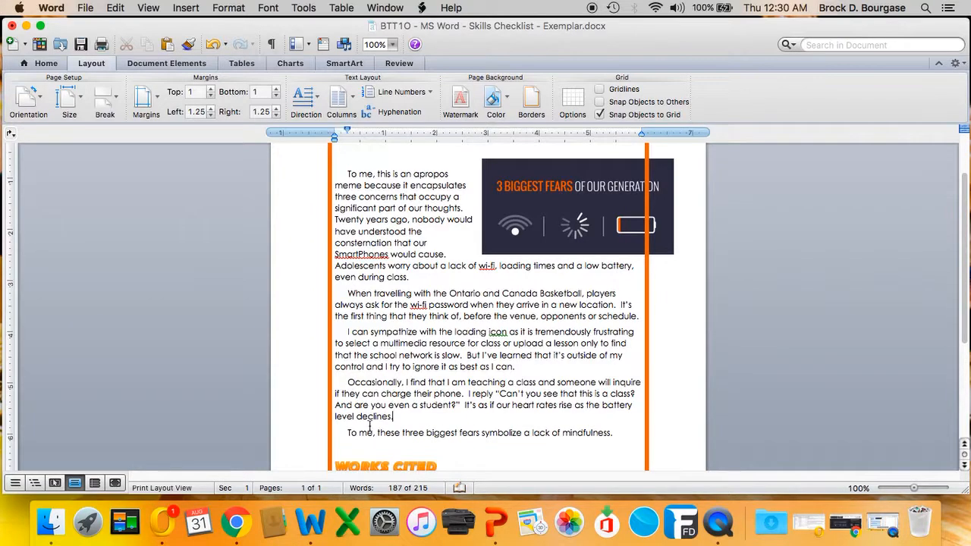
scroll(369, 425, "down", 1)
scroll(370, 442, "down", 2)
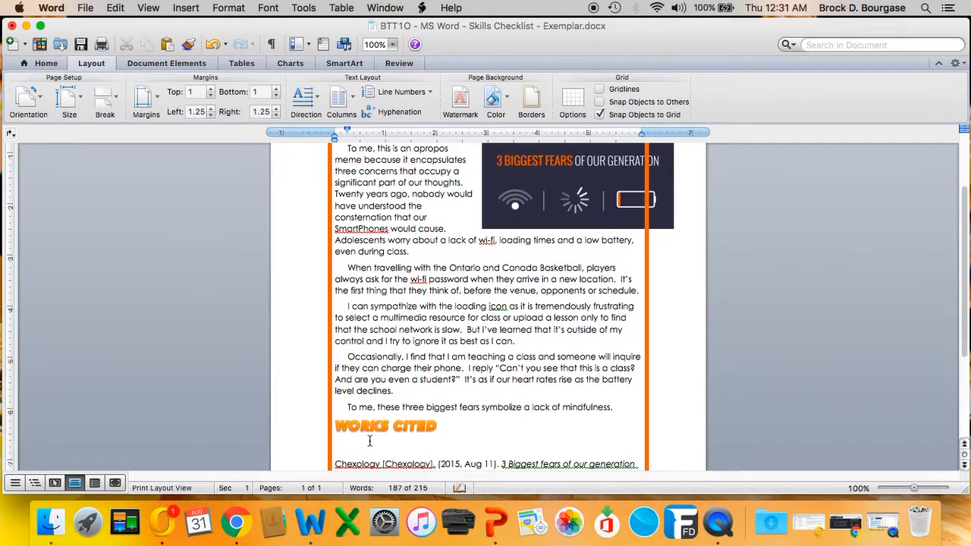
Delete the blank line below the "Works Cited" heading and the one below the "Cartoon Critique" title.
left_click(369, 422)
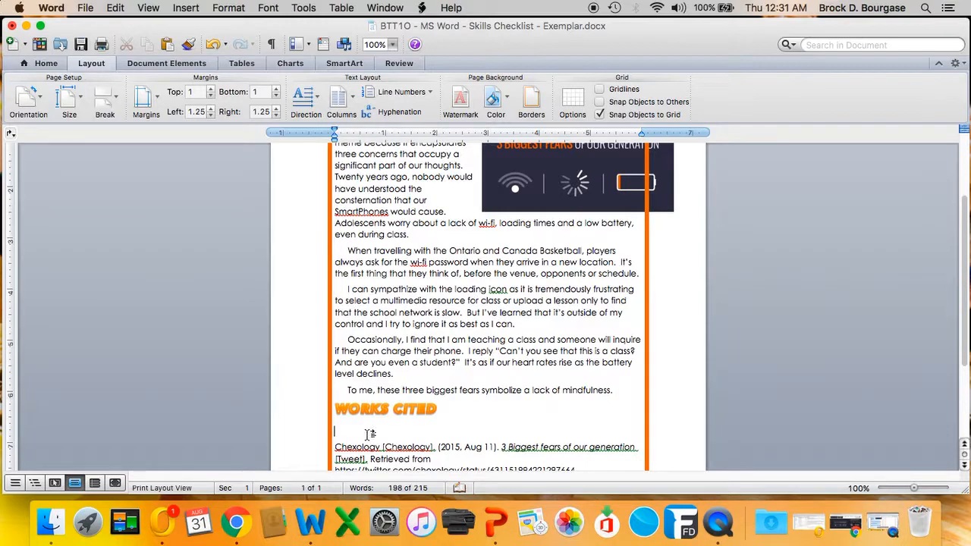
key("BackSpace")
scroll(372, 370, "up", 8)
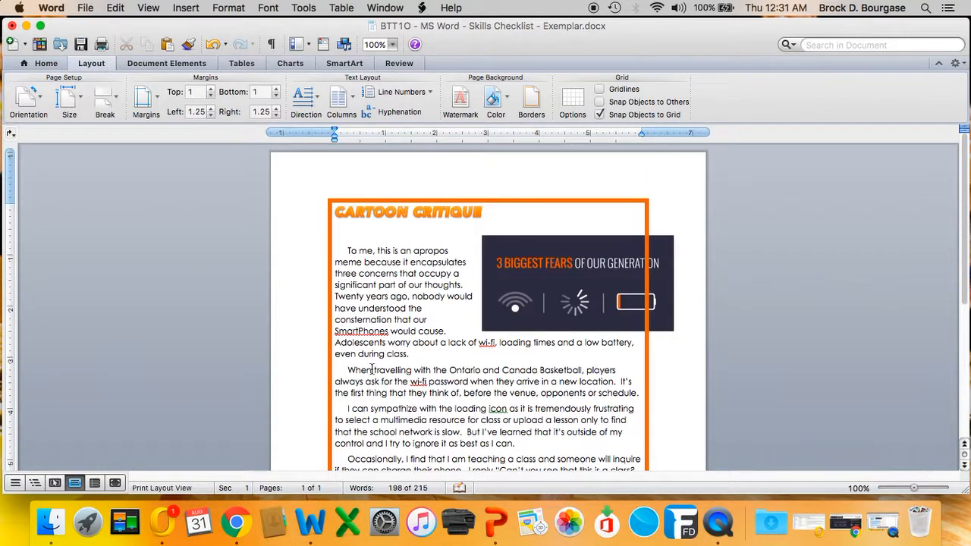
left_click(358, 233)
key("BackSpace")
Set the whole document to double line spacing with 0 pt spacing after paragraphs.
left_click_drag(344, 235, 603, 349)
left_click(605, 347)
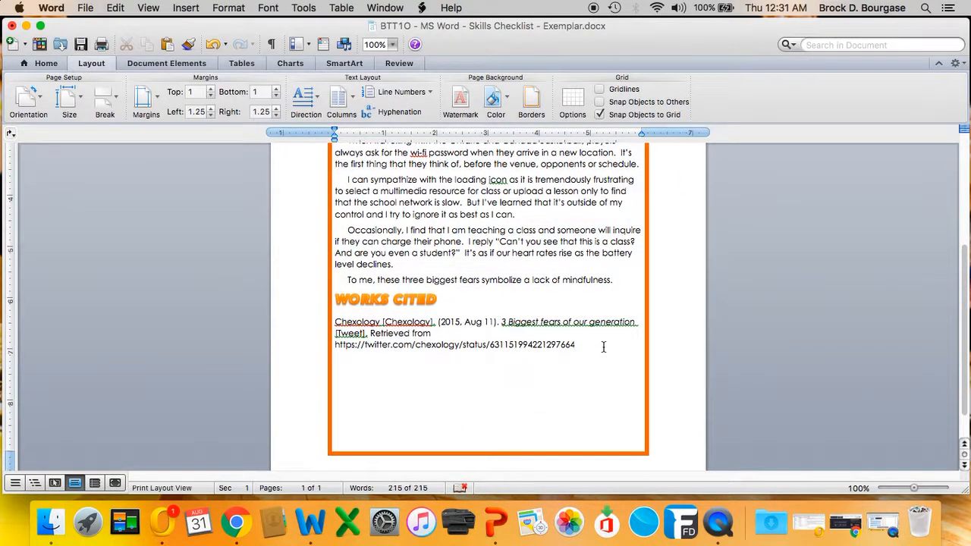
key("super+a")
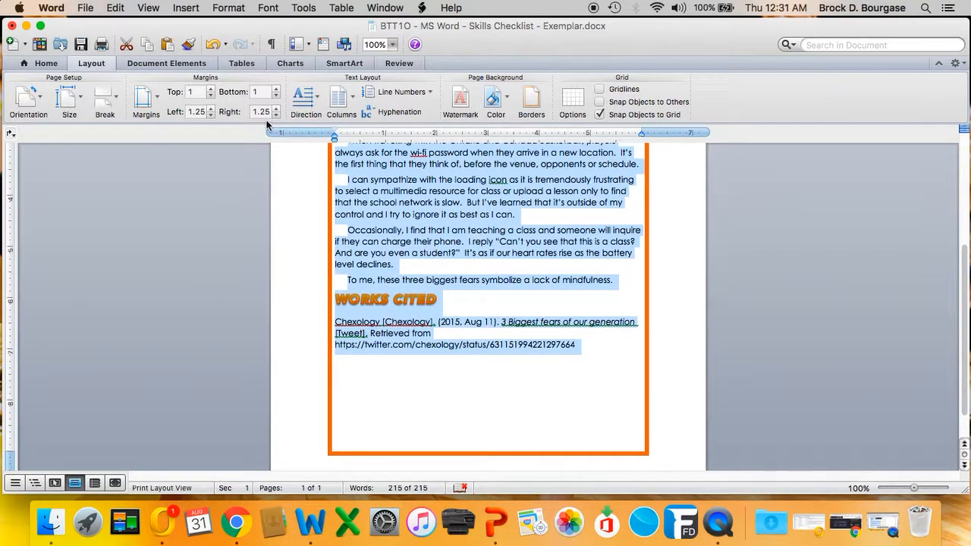
left_click(240, 10)
left_click(248, 38)
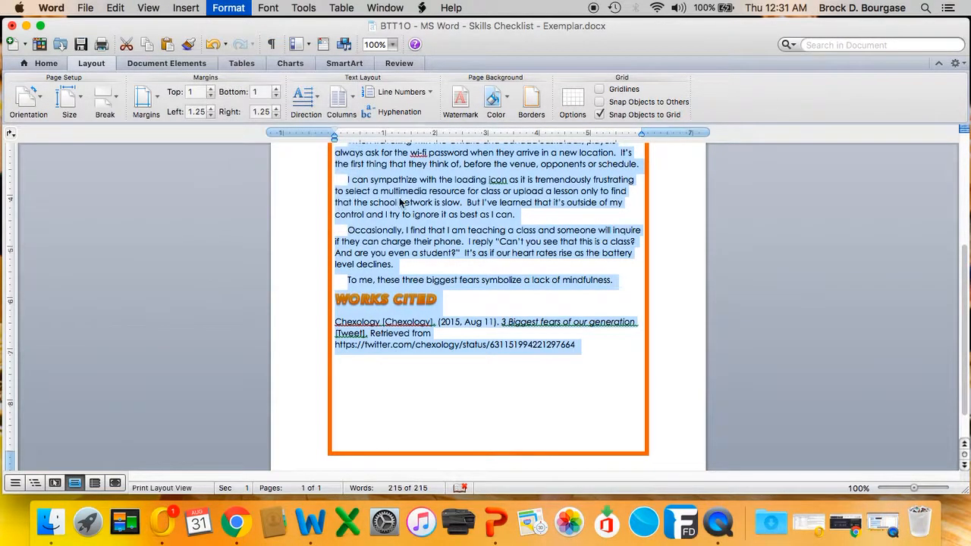
left_click(485, 276)
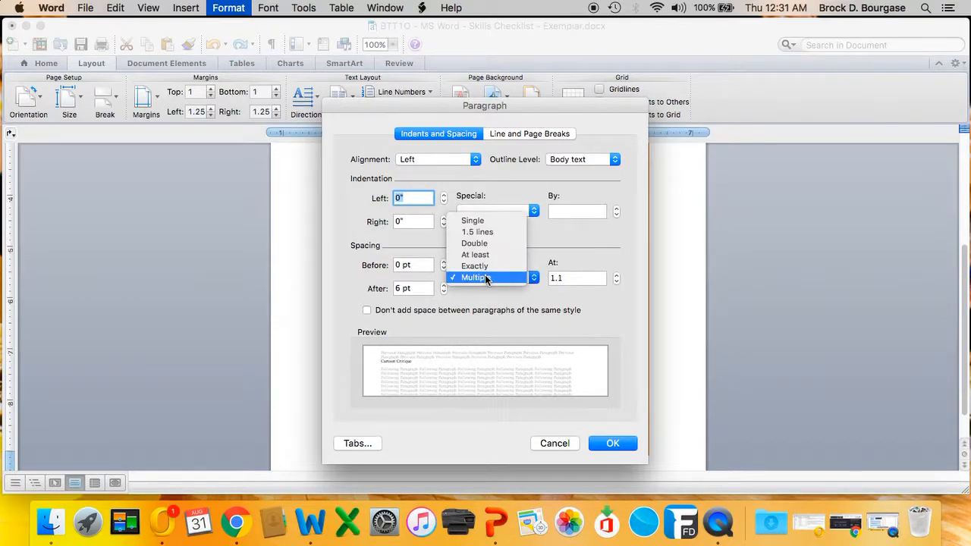
left_click(483, 243)
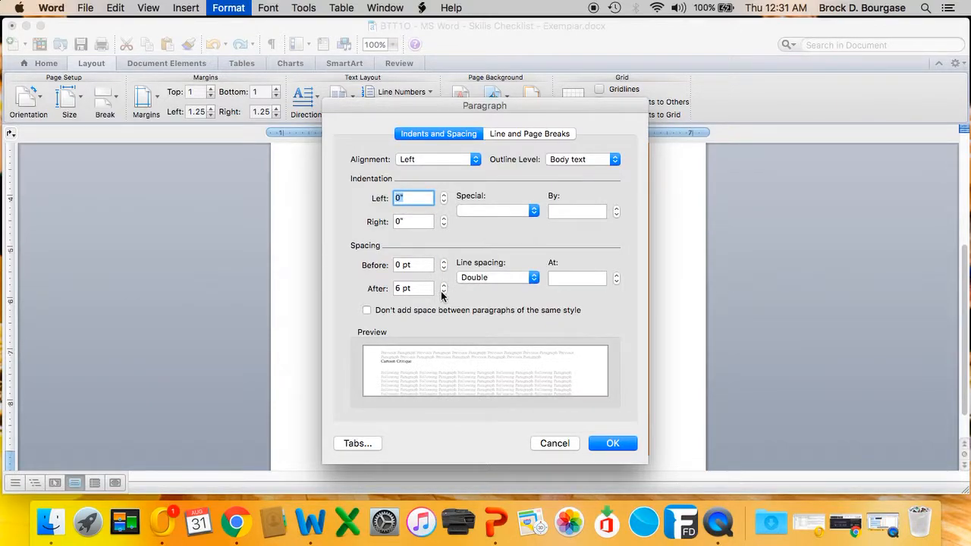
left_click(445, 292)
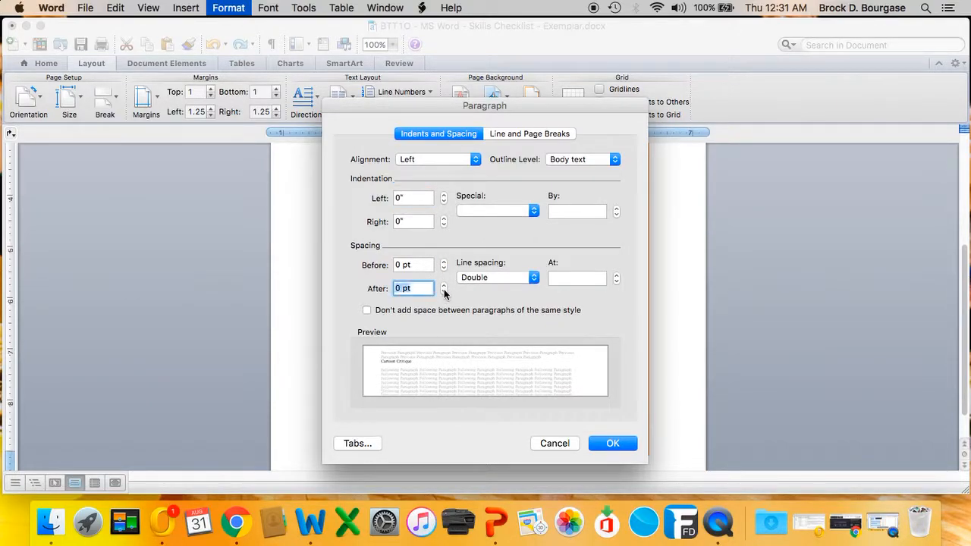
left_click(602, 440)
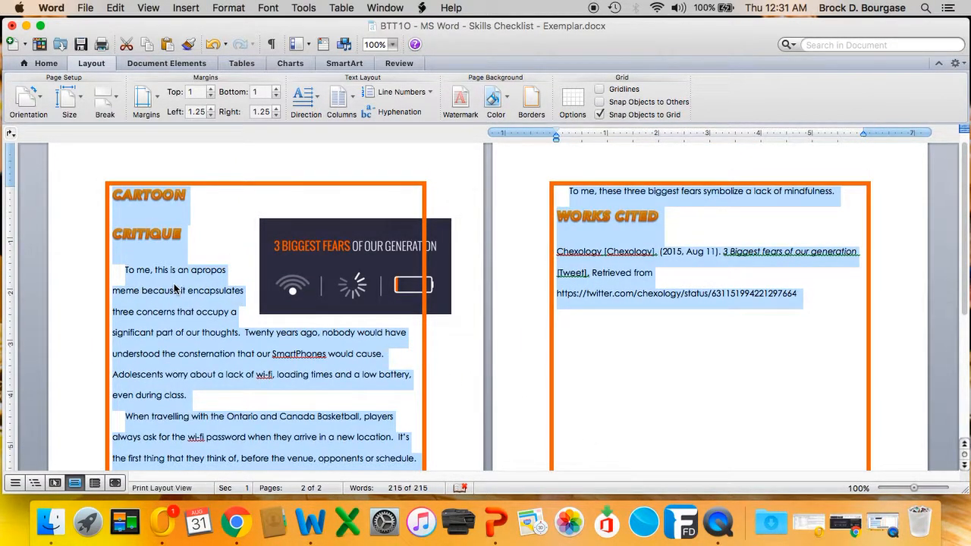
Select the full Twitter URL at the end of the citation under "Works Cited".
left_click(184, 236)
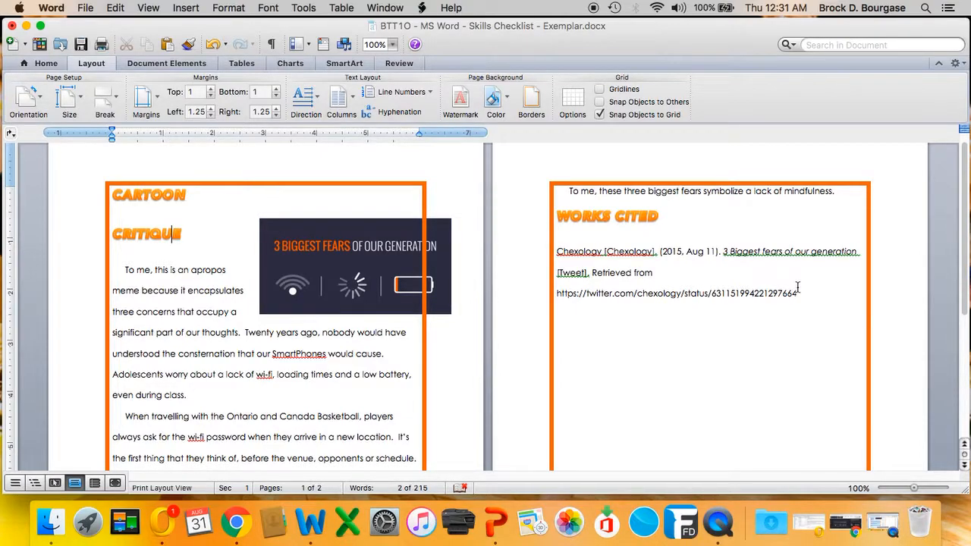
left_click(801, 292)
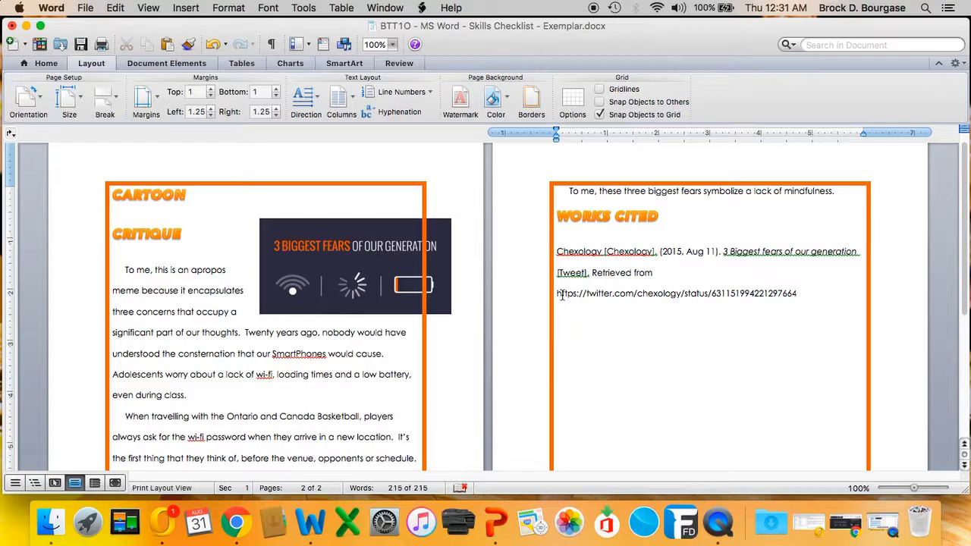
left_click_drag(794, 293, 558, 292)
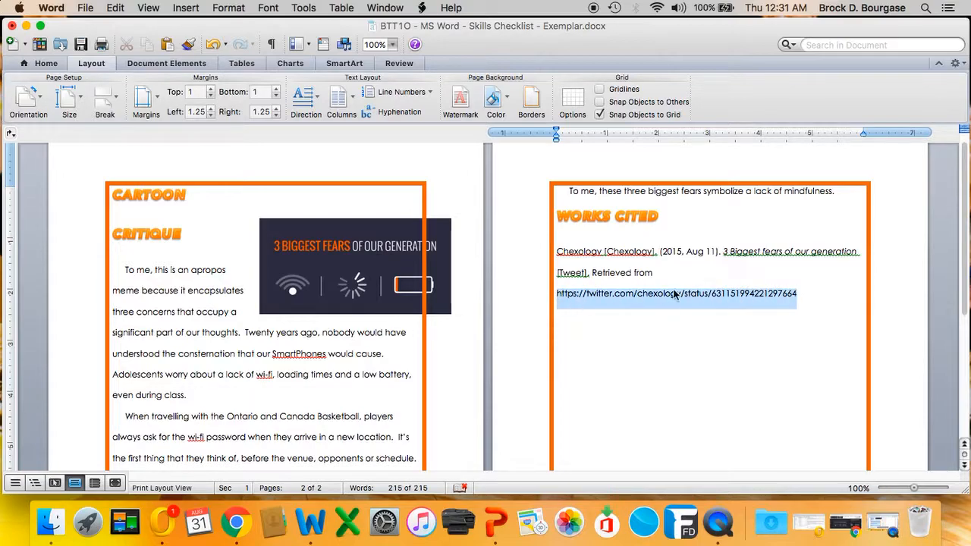
left_click_drag(801, 292, 563, 297)
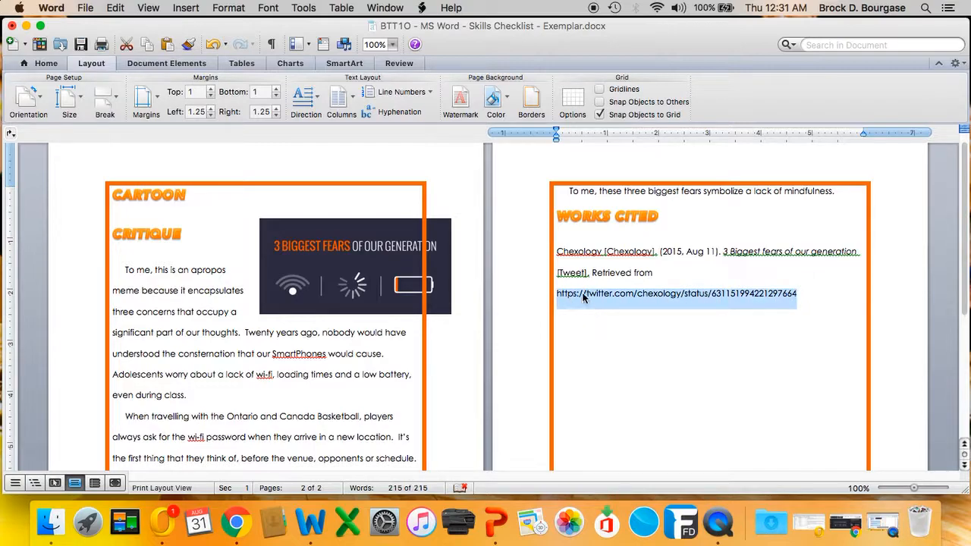